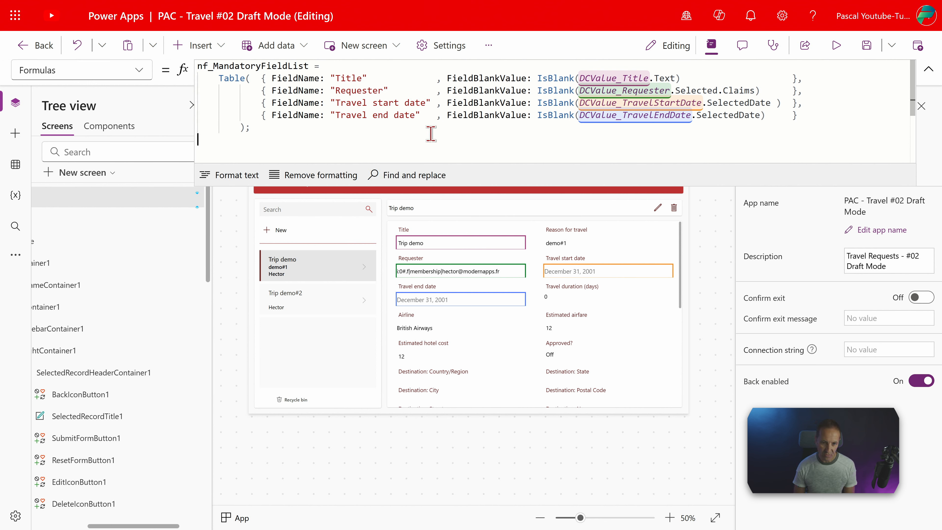
click(452, 150)
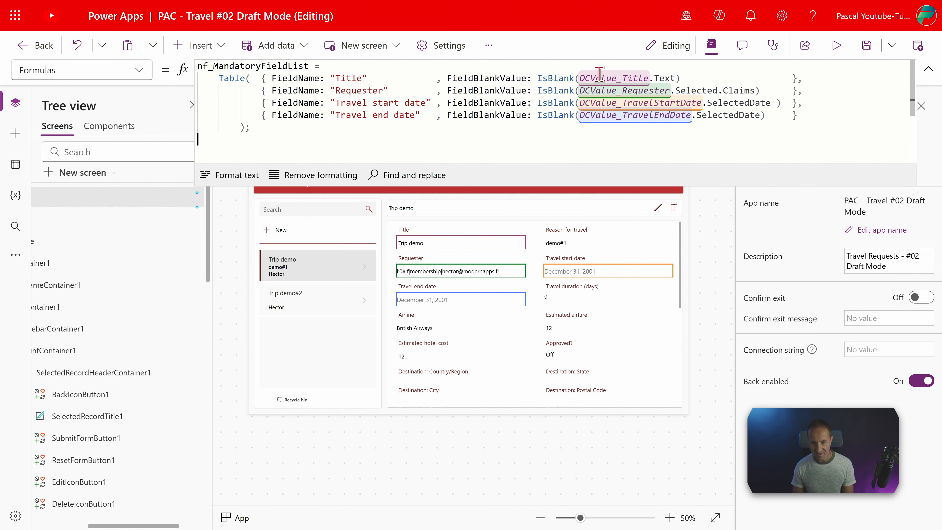
scroll(509, 319, up, 2)
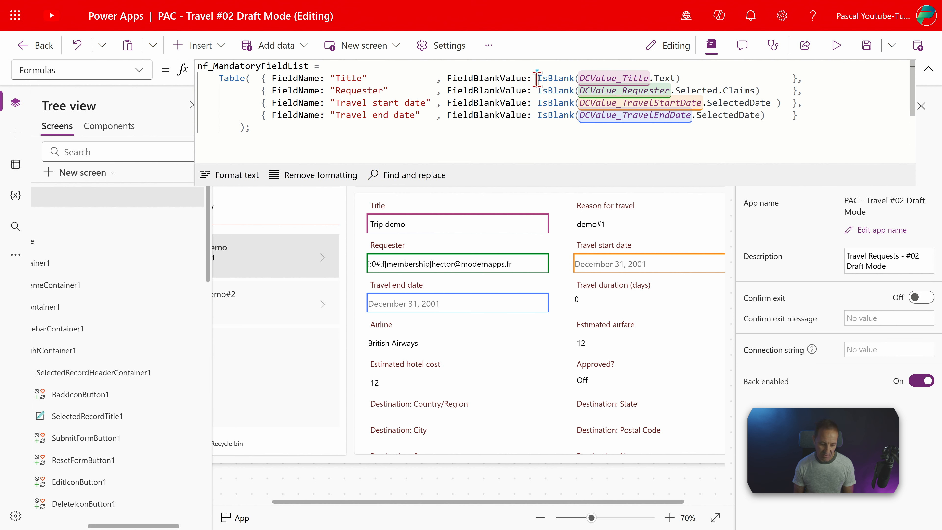
drag(538, 78, 575, 78)
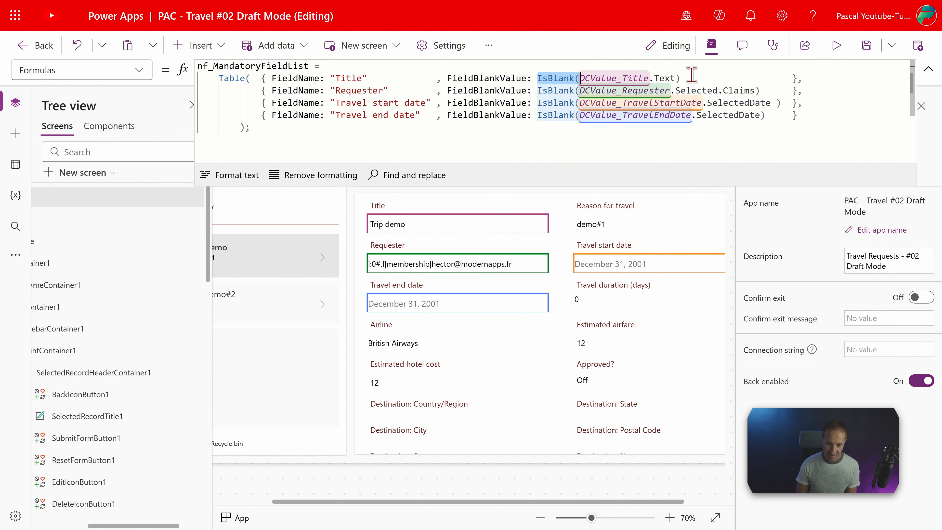
mouse_move(433, 115)
mouse_down()
mouse_move(267, 80)
mouse_move(416, 92)
mouse_move(439, 115)
mouse_up()
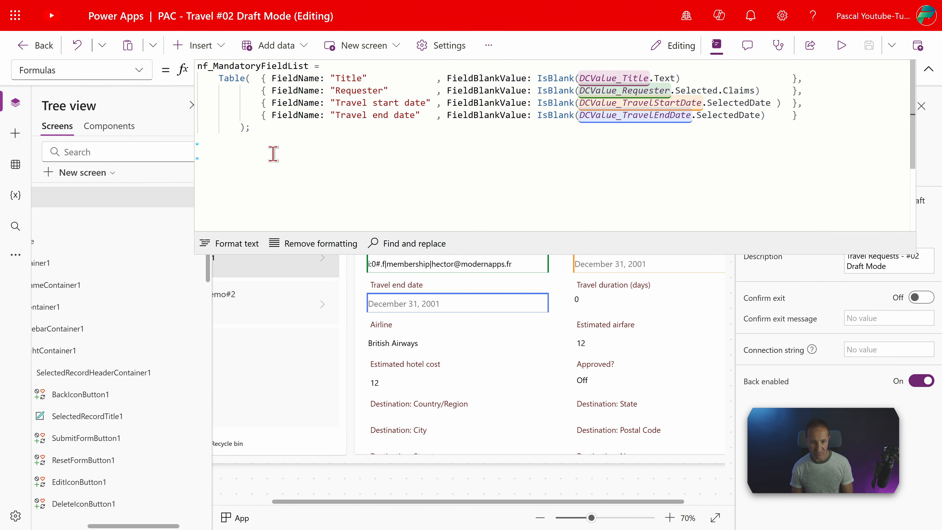
Start a new named formula called nf_IsDaftMode below the nf_MandatoryFieldList table
text(_)
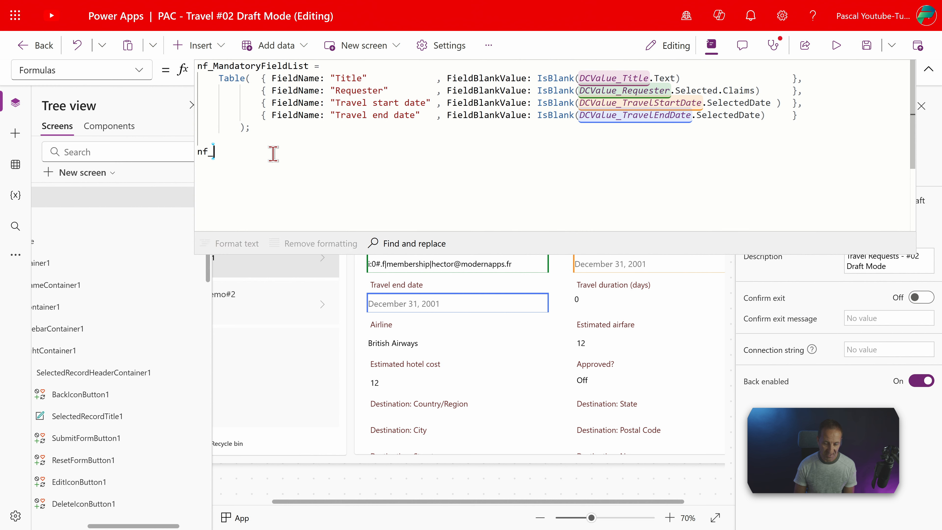
text(Is)
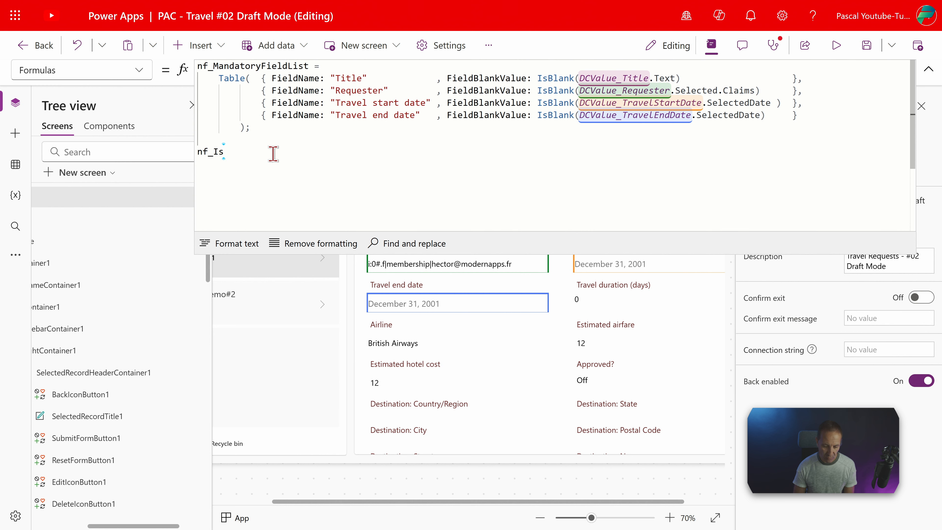
text(Daft)
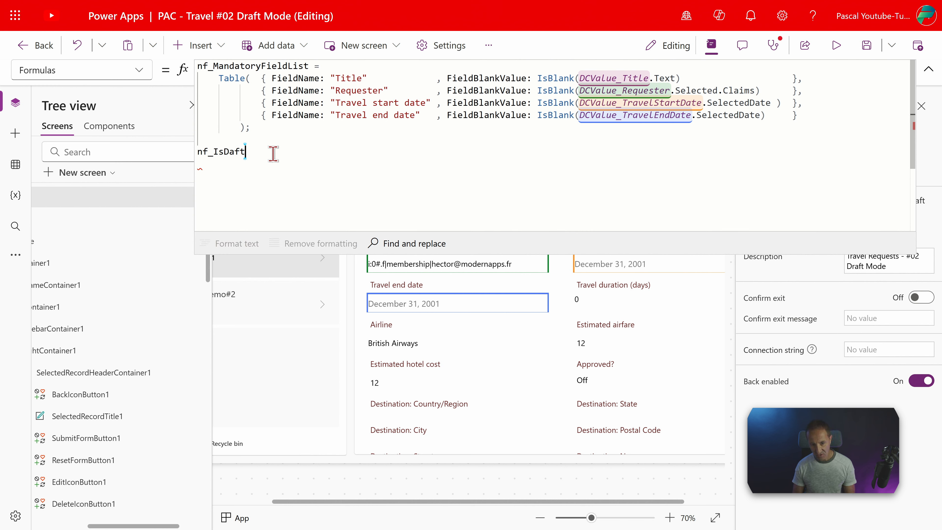
text(Mode)
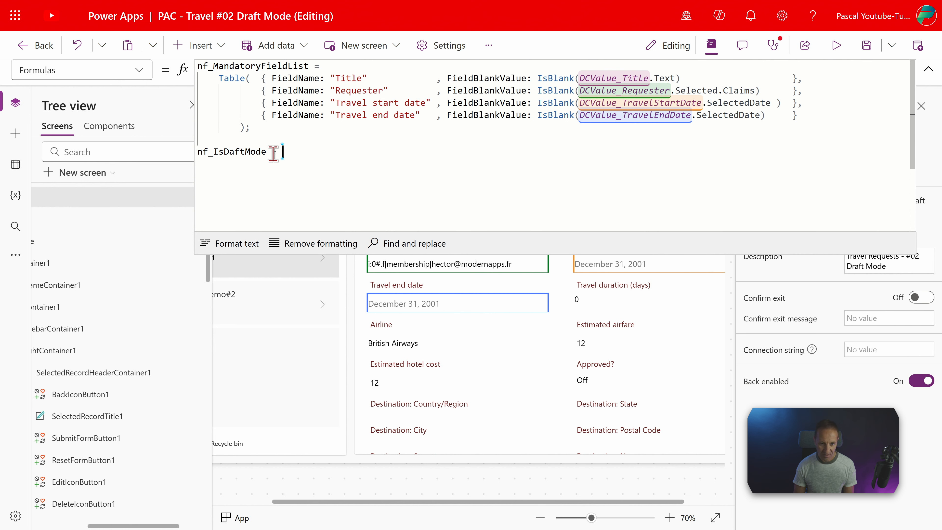
text( = Loo)
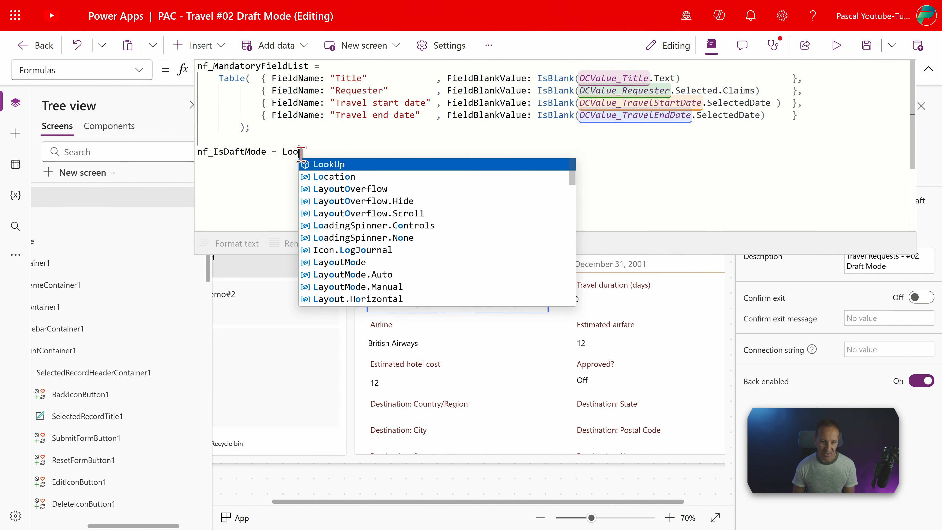
text(kUp( nf)
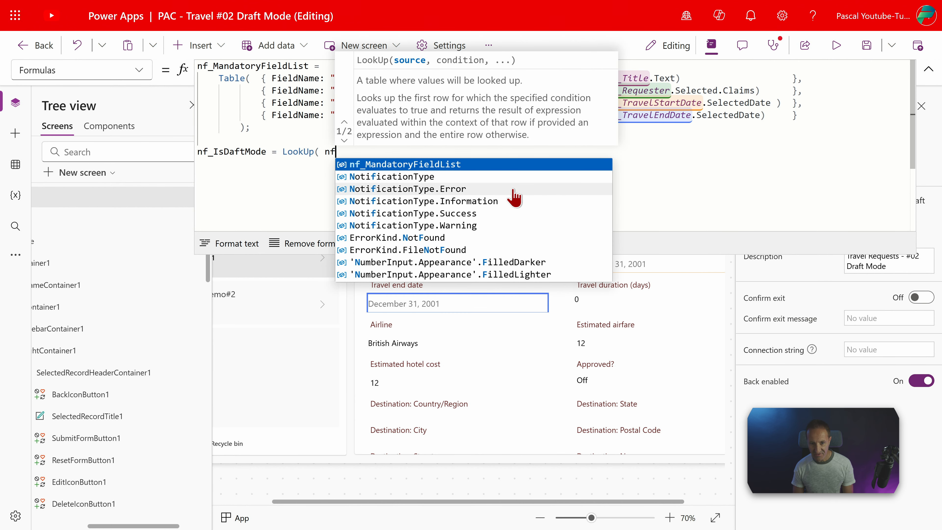
Define the new formula as LookUp( nf_MandatoryFieldList, ThisRecord.FieldBlankValue = true )
click(447, 167)
text(, )
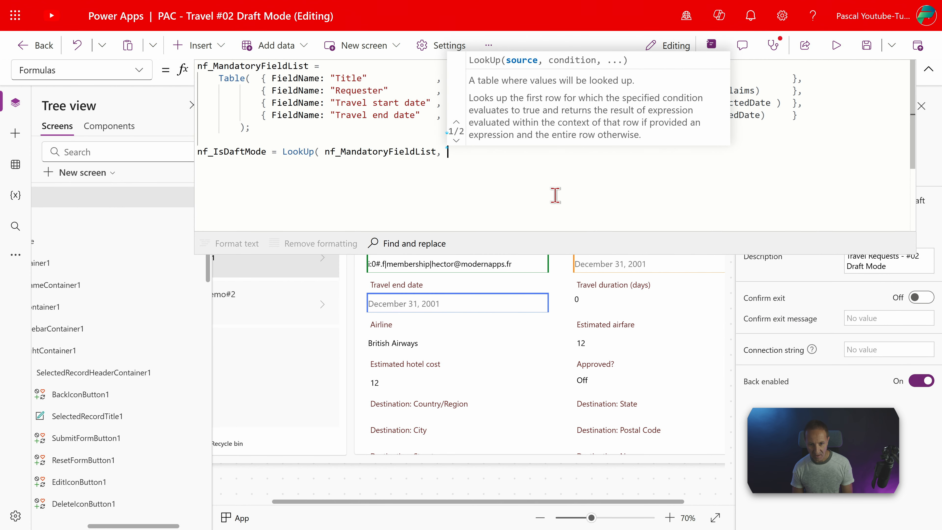
text(this)
key(Tab)
text(.)
key(Tab)
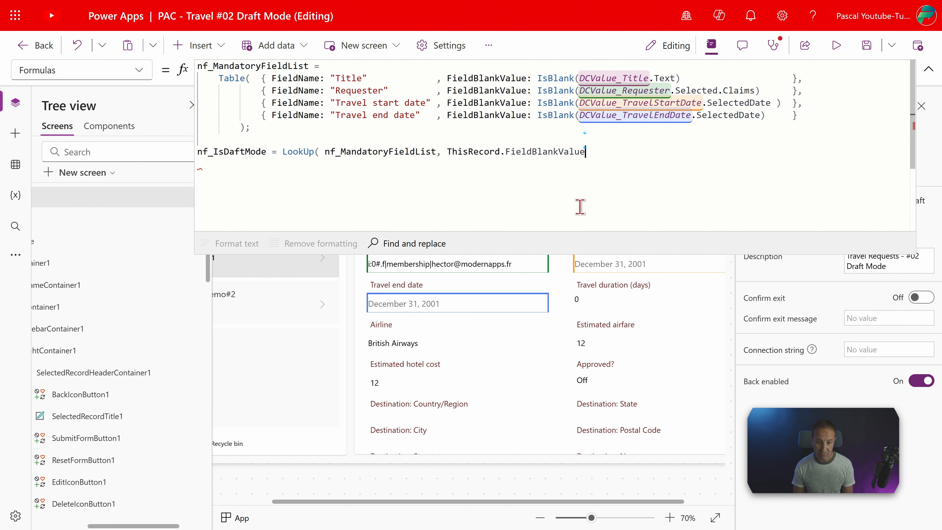
text(true)
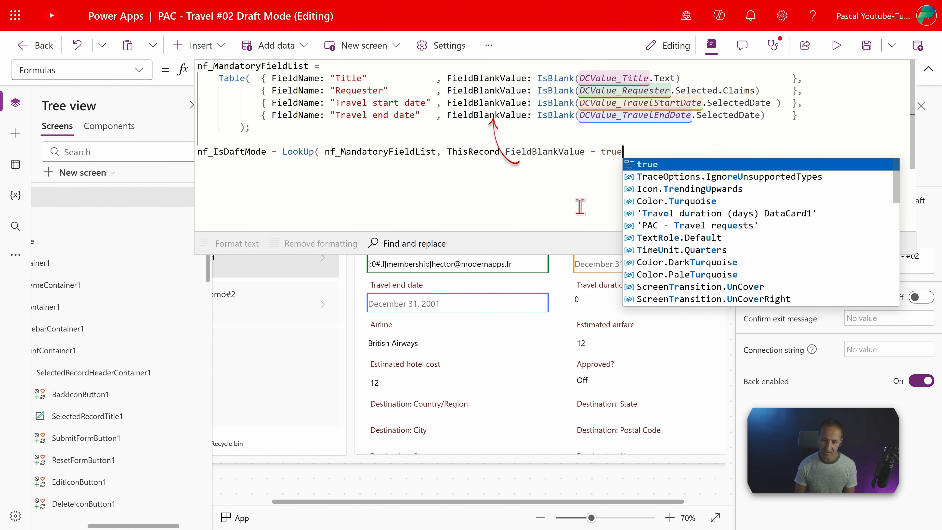
text( ))
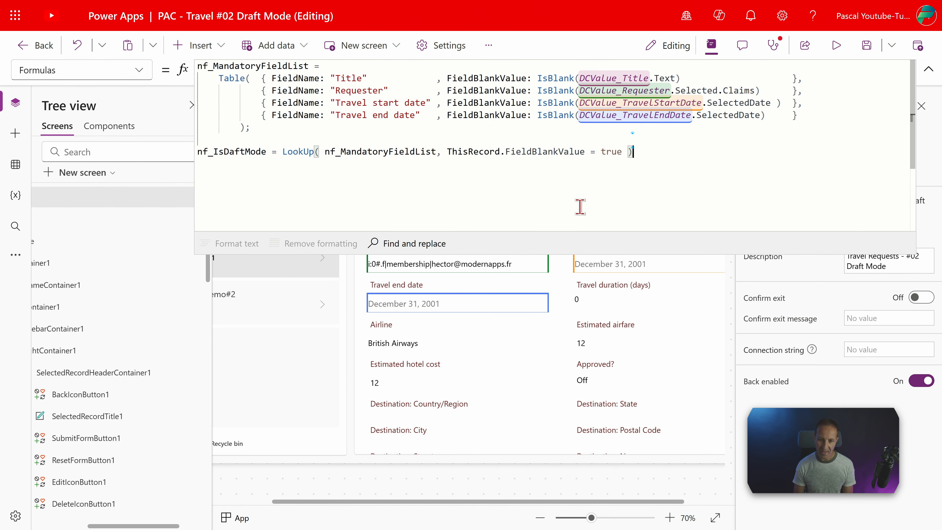
Append .FieldBlankValue to the LookUp result, and correct the formula's name to nf_IsDraftMode with a closing semicolon on the line
drag(266, 151, 197, 151)
click(638, 151)
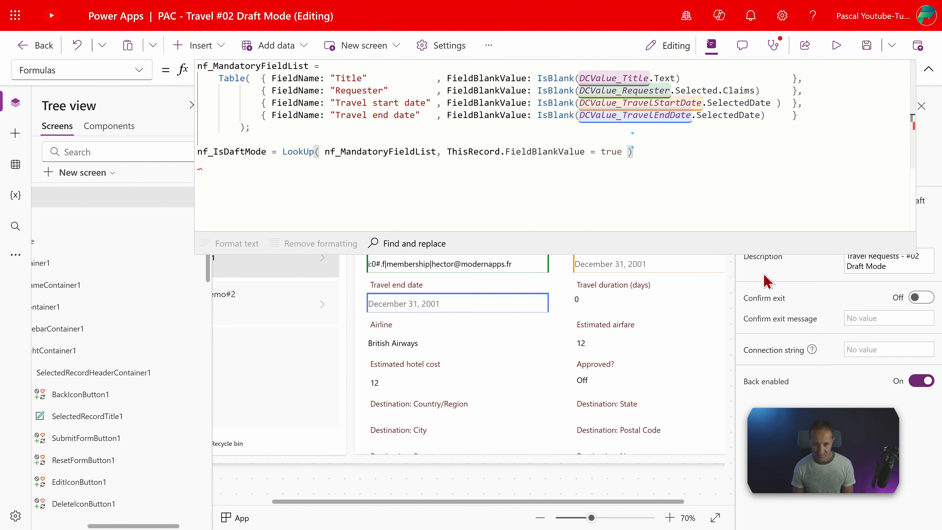
text(.)
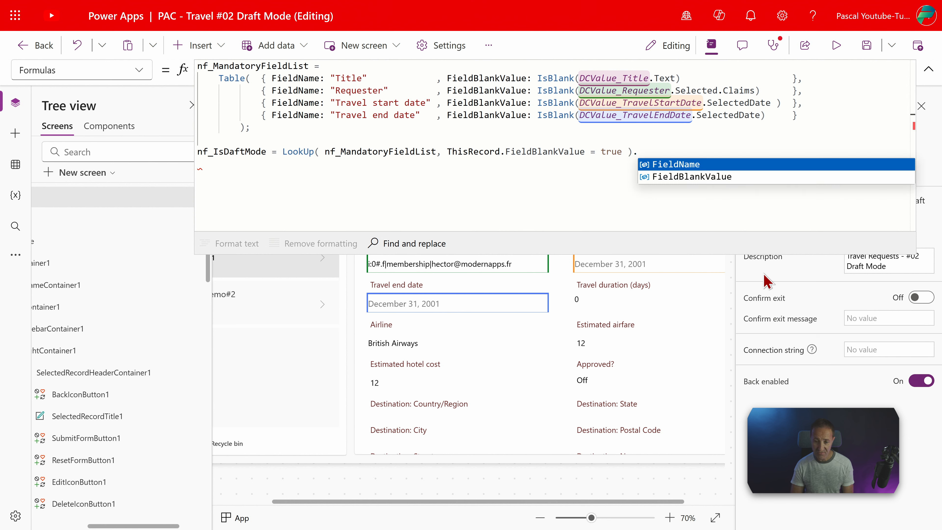
key(Down)
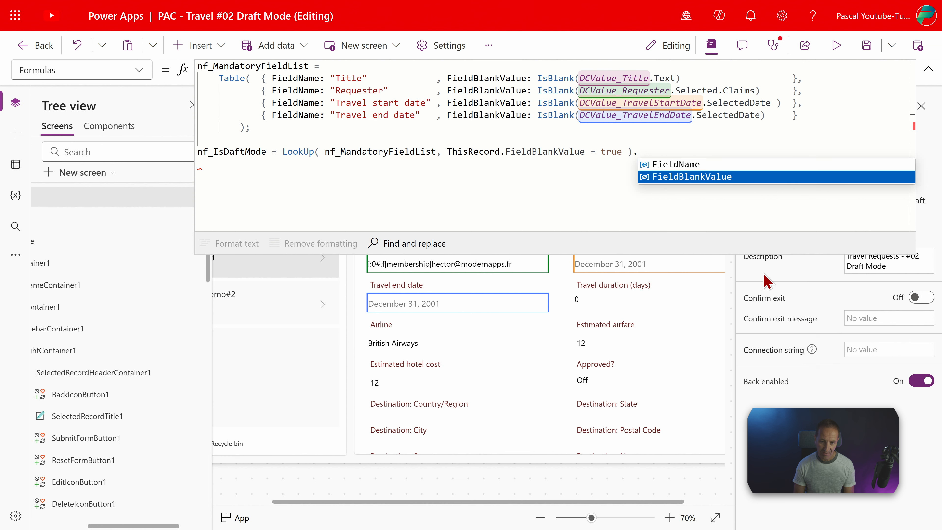
key(Tab)
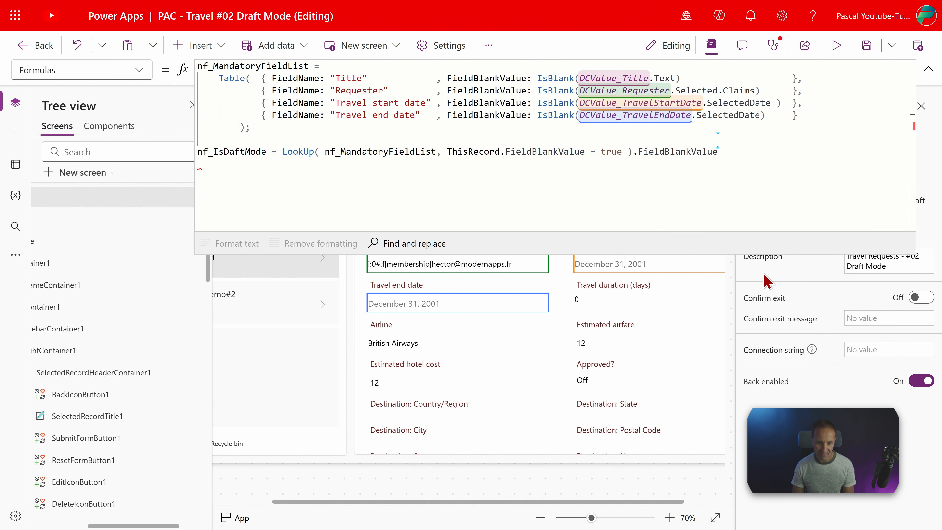
click(229, 152)
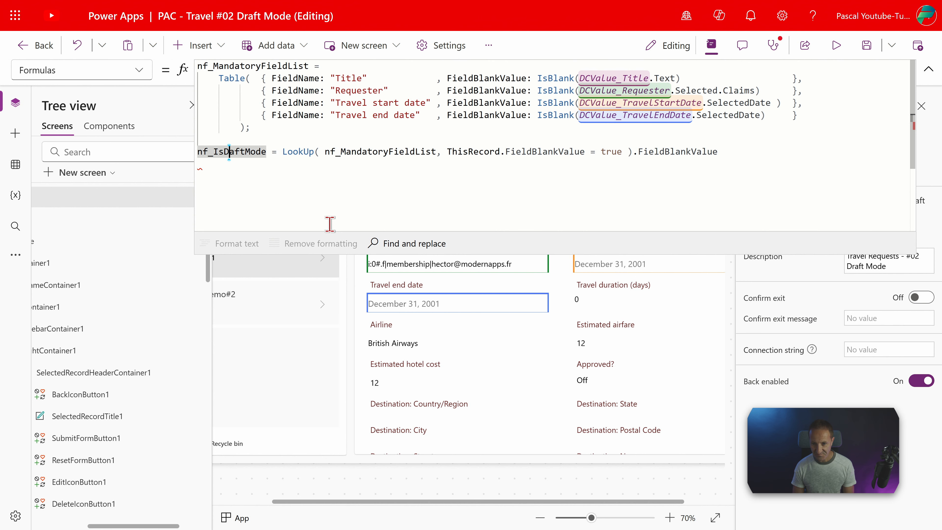
text(r)
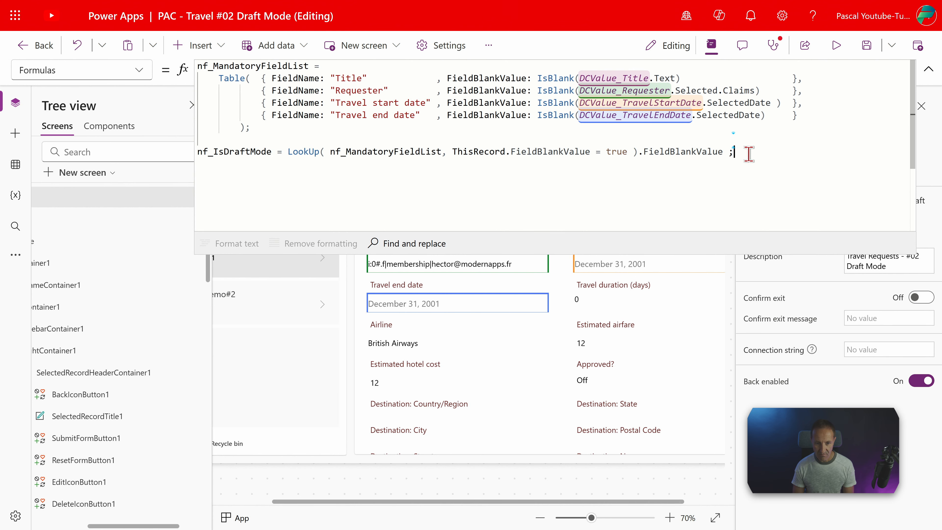
Insert a button into the selected record's header container and reorder it to sit before the edit icon
click(685, 184)
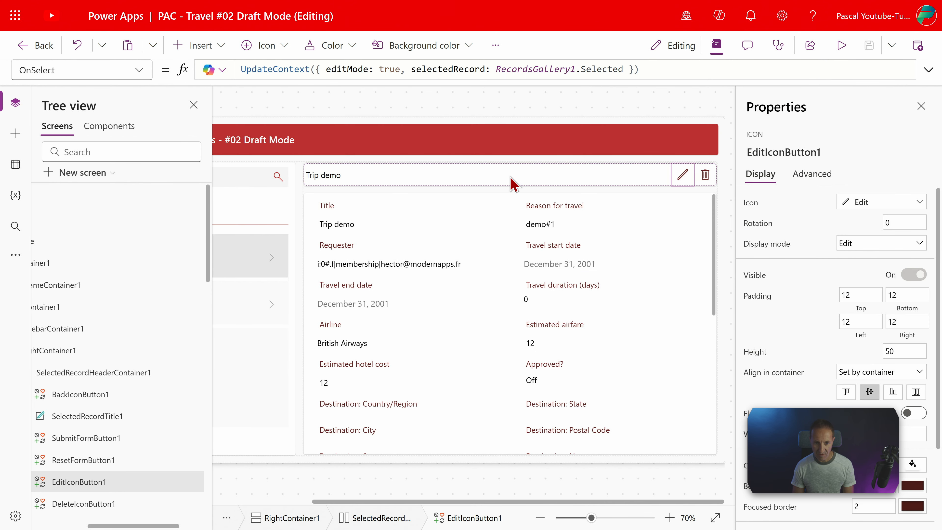
click(199, 45)
click(220, 148)
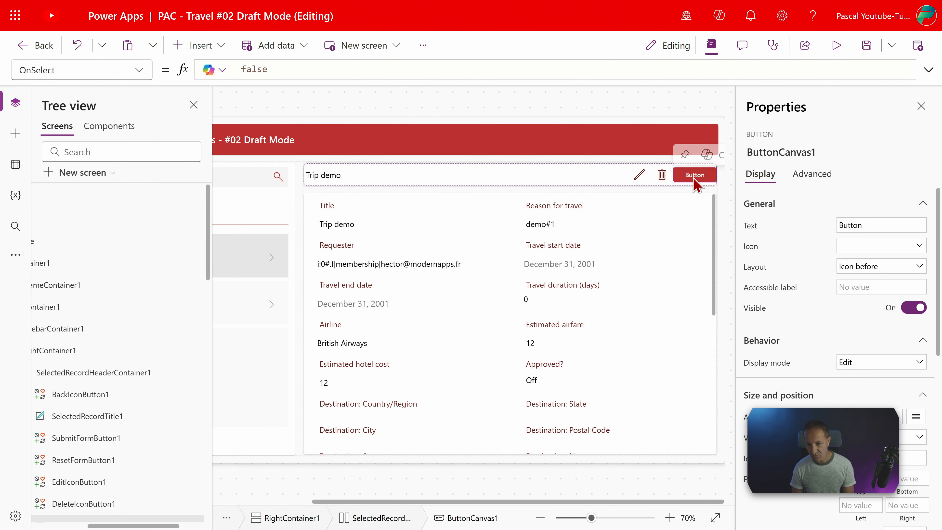
right_click(700, 179)
mouse_move(756, 189)
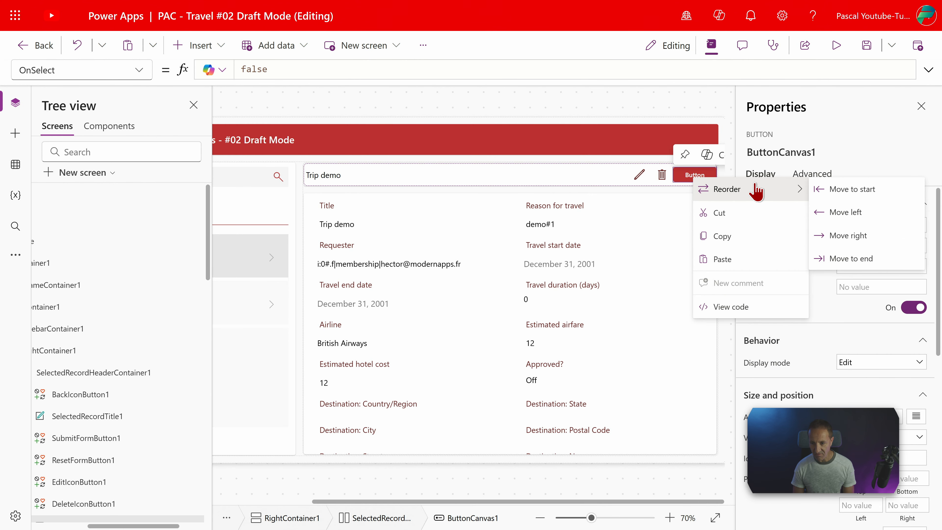
click(830, 212)
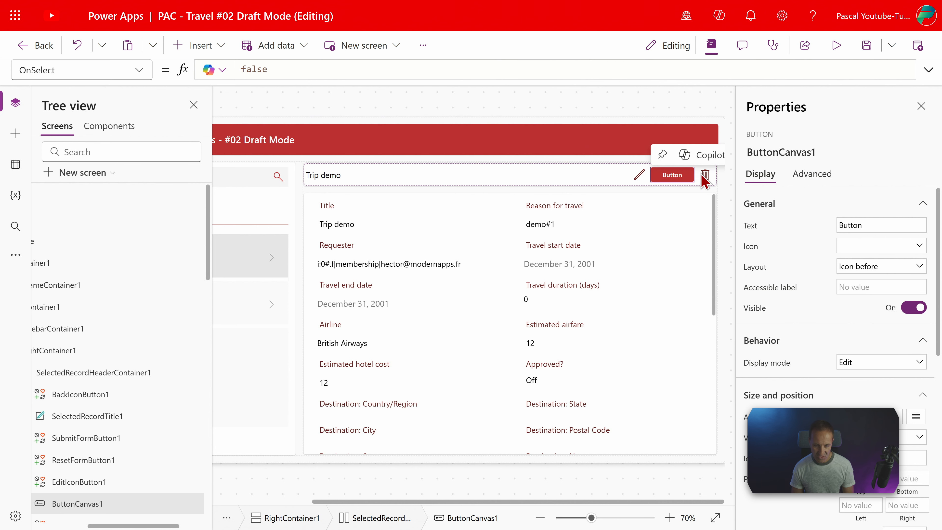
Rename the new header button bt_DraftView and set its text to Draft
click(810, 150)
text(bt_Dr)
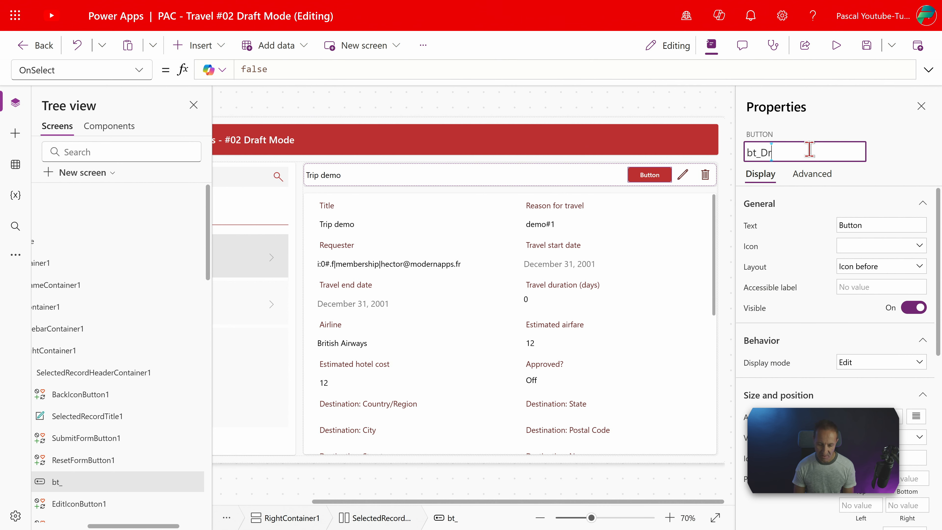
text(aftVie)
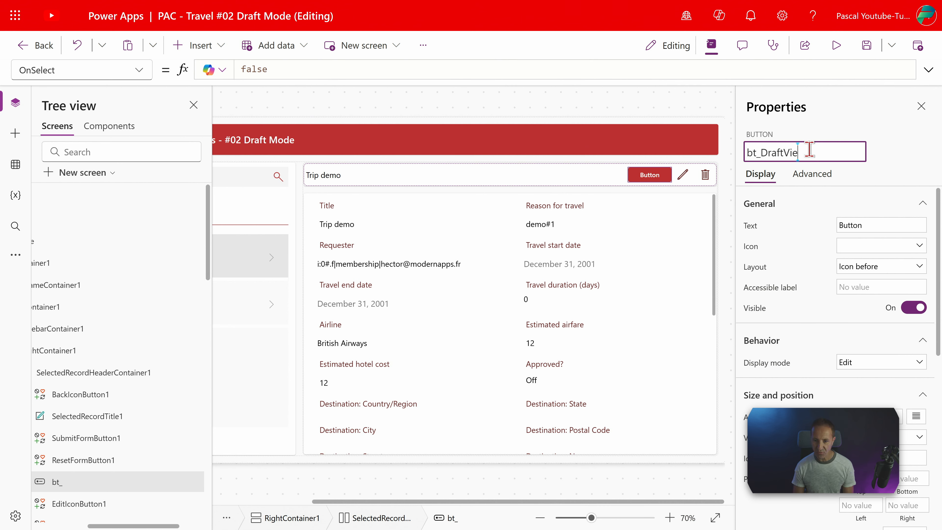
text(w)
key(Return)
click(854, 225)
text(Draf)
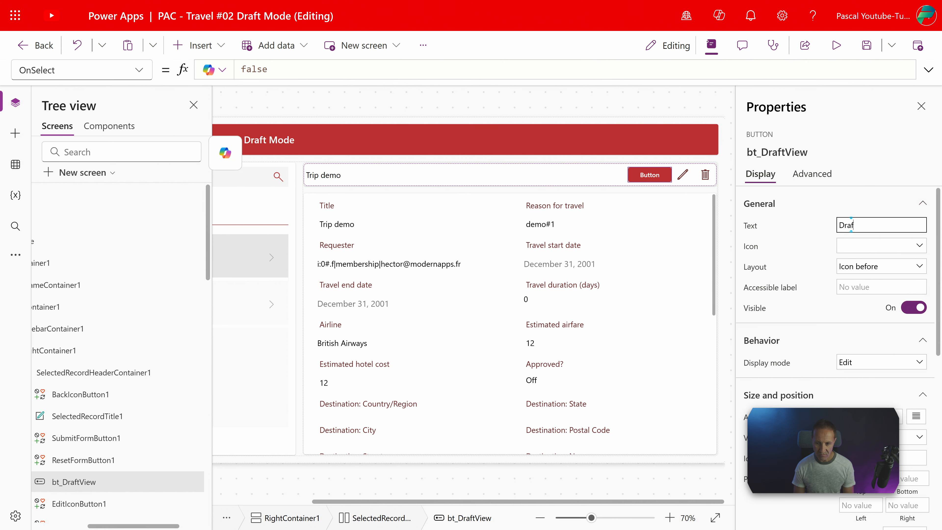
text(t)
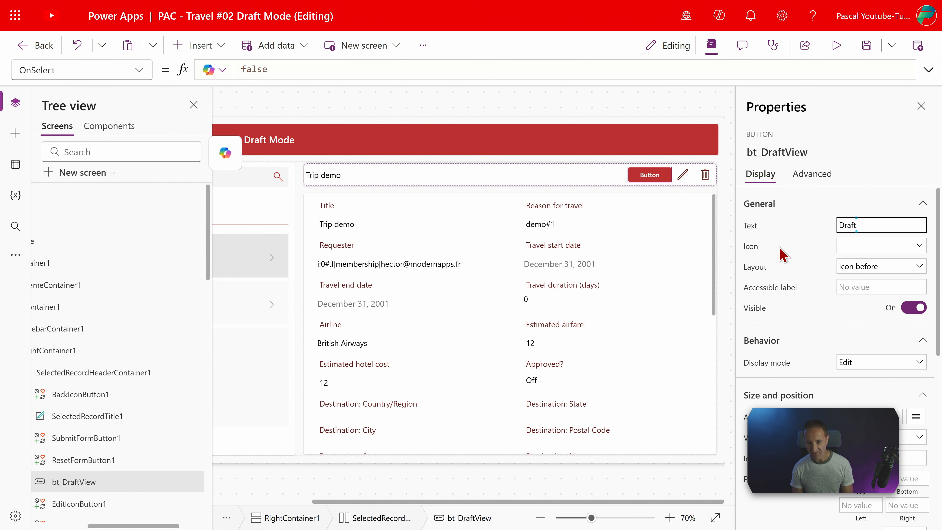
Give the Draft button the bulleted document icon
click(844, 246)
scroll(667, 357, down, 5)
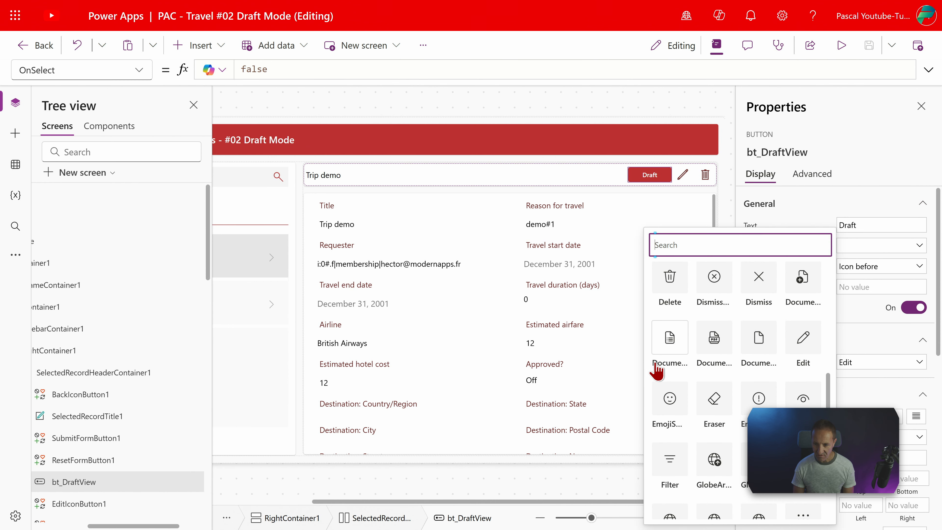
click(668, 366)
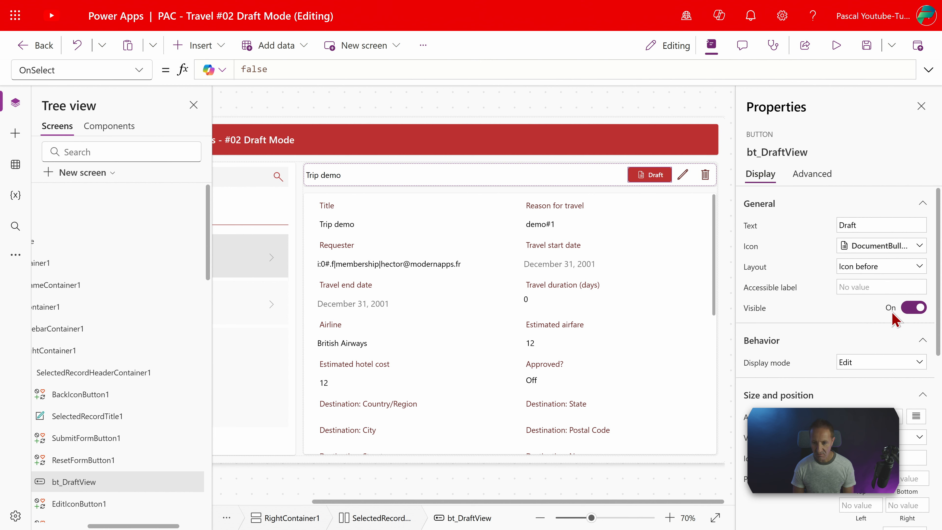
Set the Draft button's Visible property to the formula nf_IsDraftMode
click(783, 308)
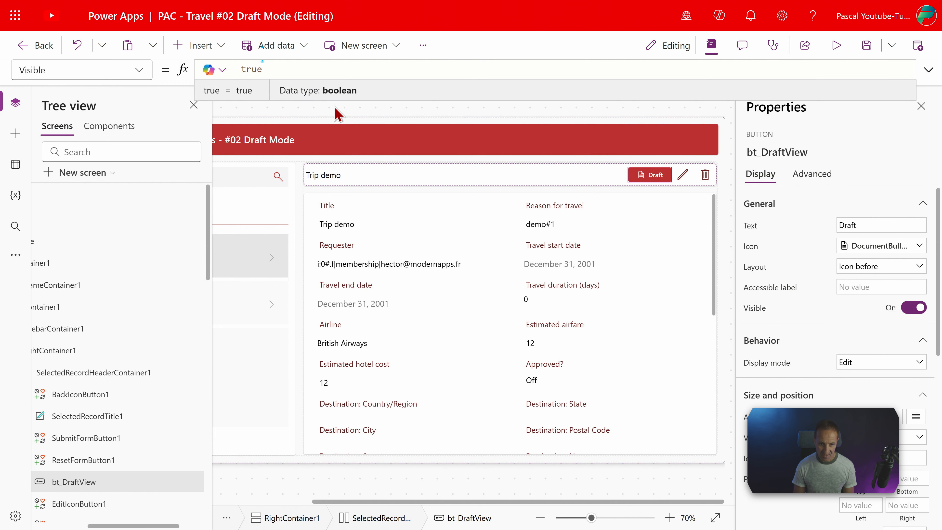
drag(313, 70, 213, 70)
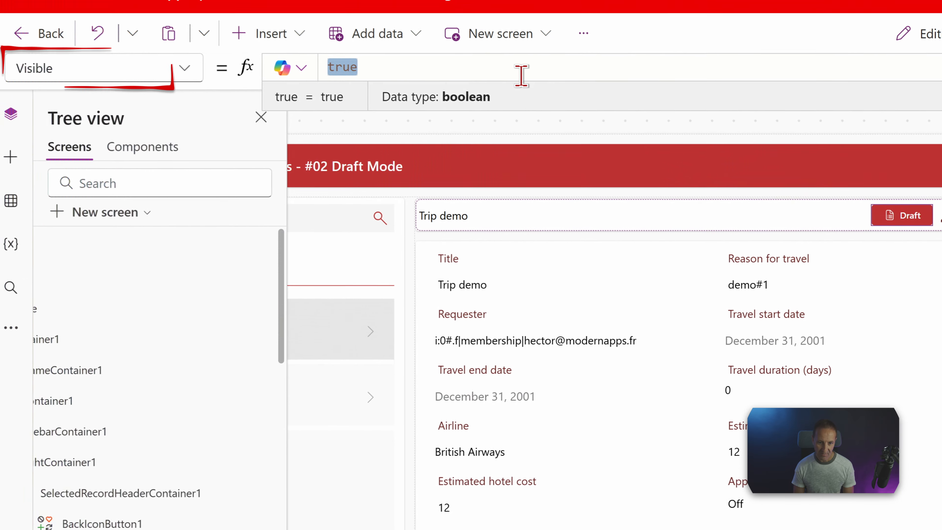
text(nf_)
click(359, 82)
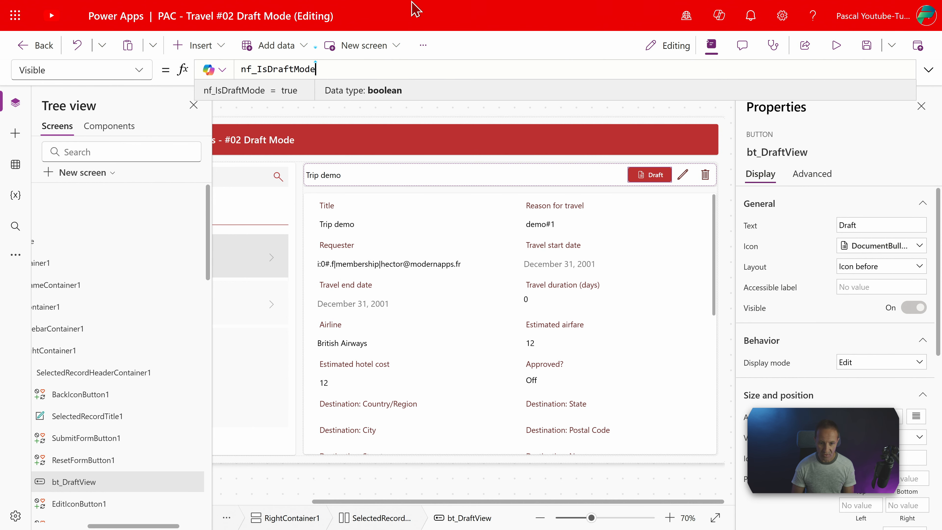
Preview the app and clear the mandatory Title field in the Trip demo request's edit form
key(F5)
drag(413, 220, 317, 220)
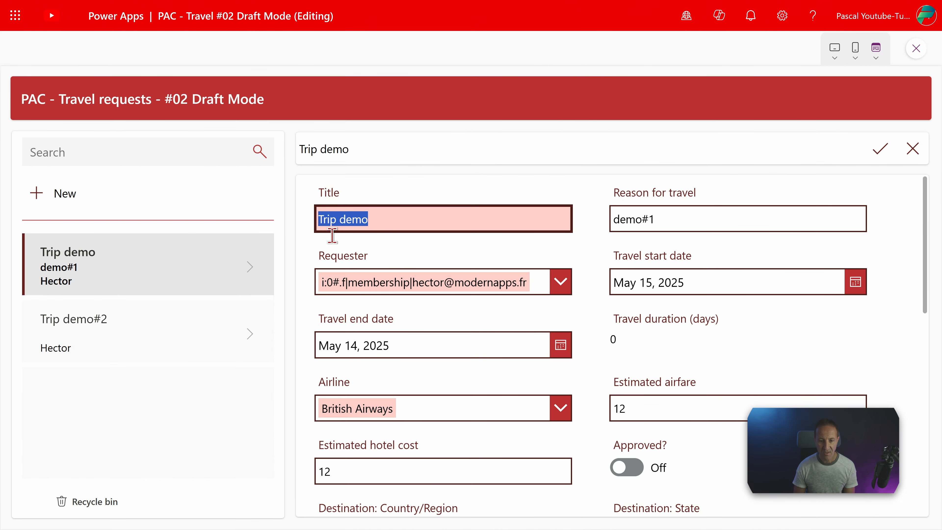
key(BackSpace)
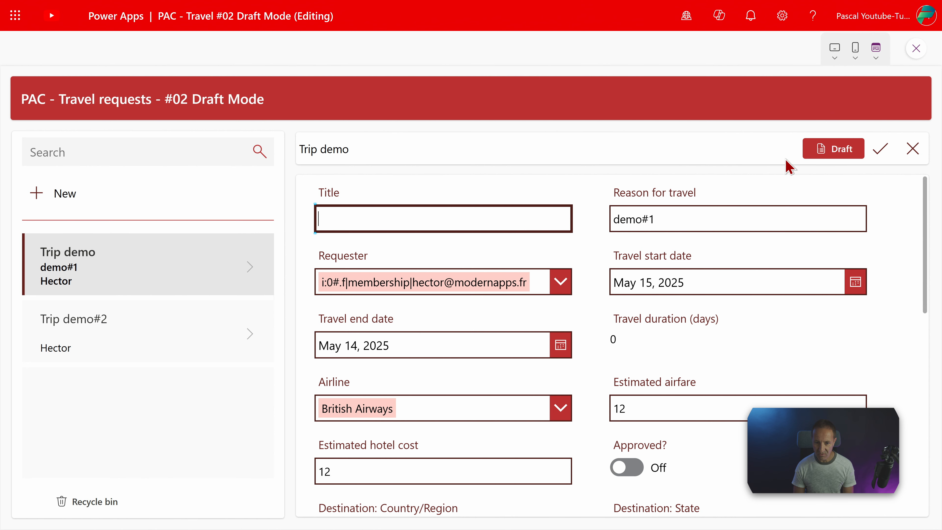
Enter Marseille in the emptied Title field to test the Draft button, and close the preview
text(Marseille)
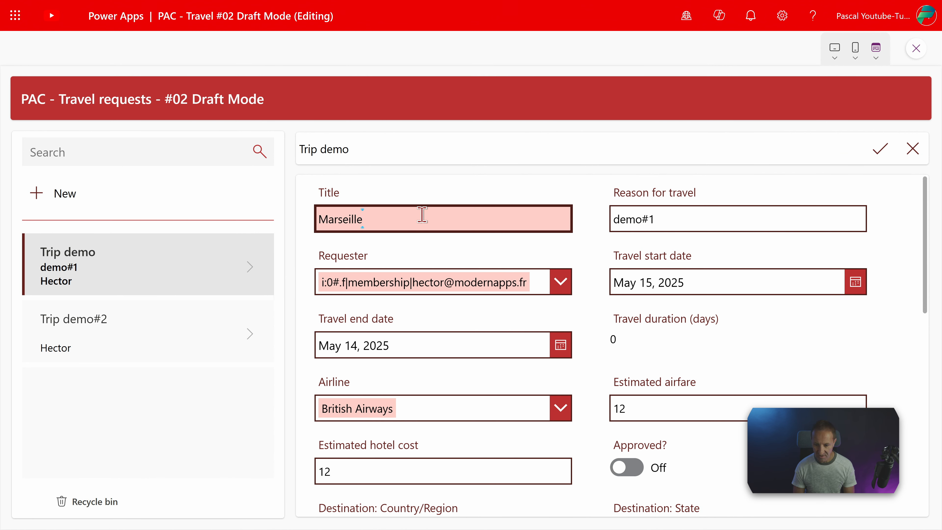
key(Tab)
key(Escape)
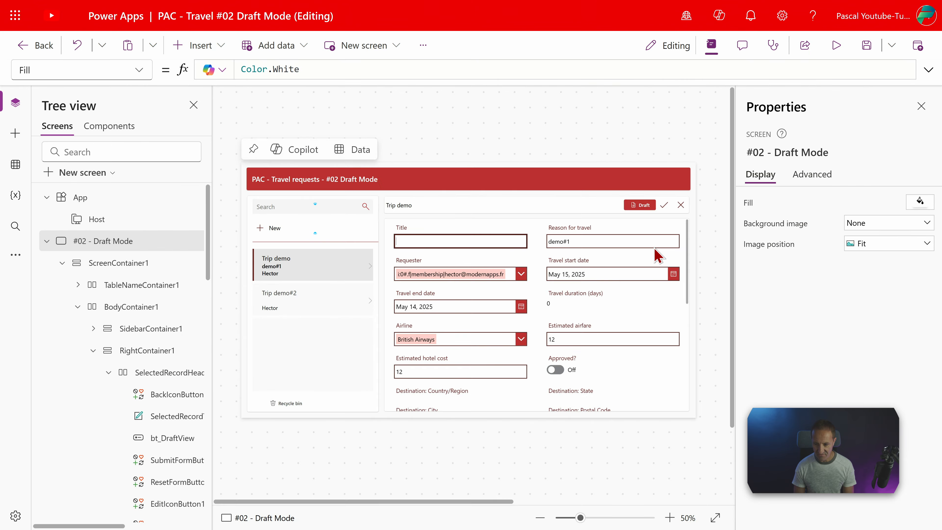
Change the bt_DraftView button's base palette color to the standard bright green
click(638, 208)
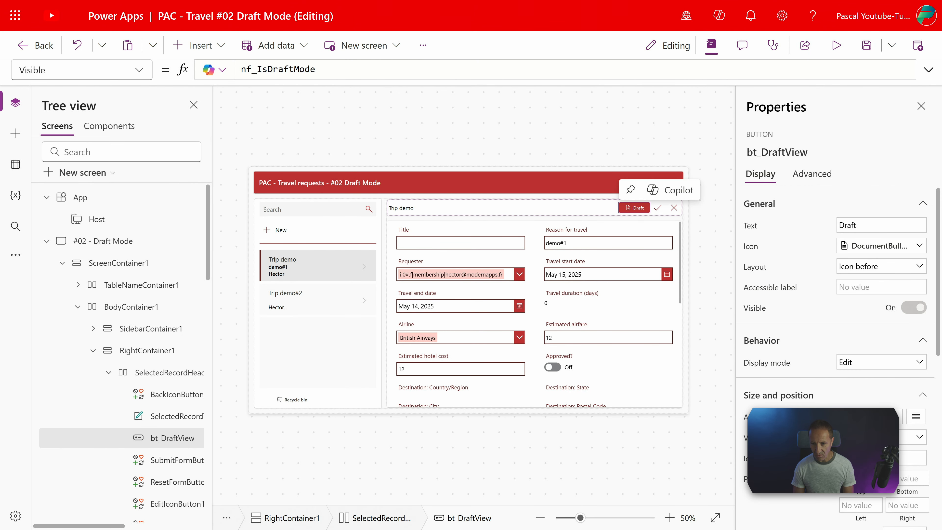
scroll(835, 427, down, 8)
click(912, 369)
click(813, 318)
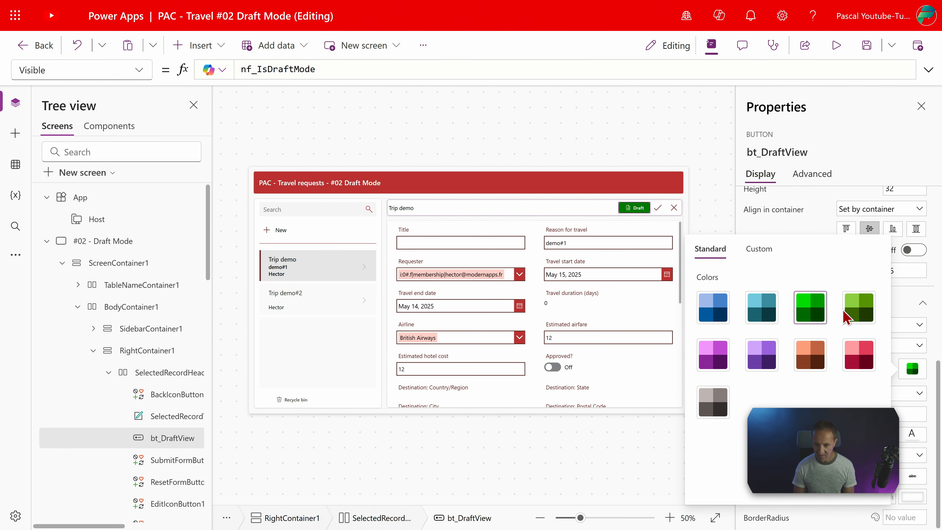
click(616, 163)
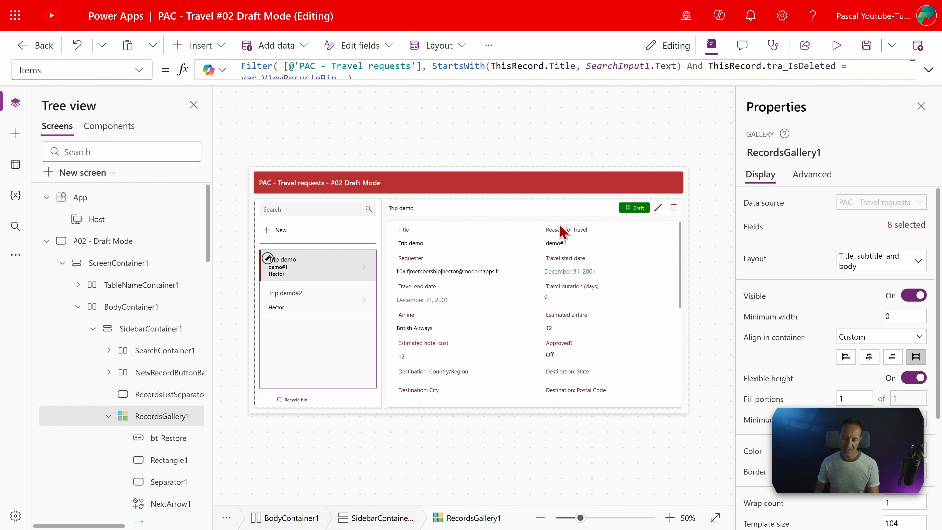
Insert a Circle shape into the item template of RecordsGallery1 and place it at the item's right edge
click(304, 274)
click(302, 262)
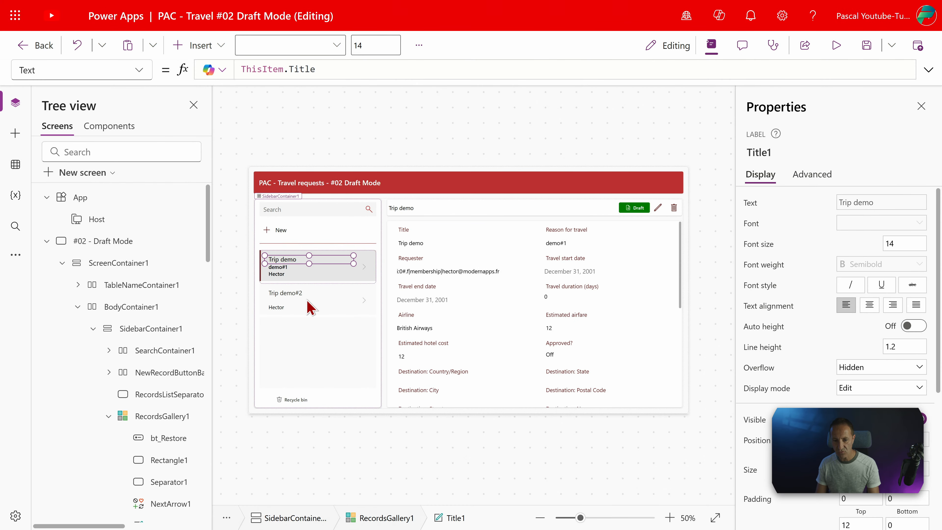
scroll(297, 283, up, 2)
click(200, 45)
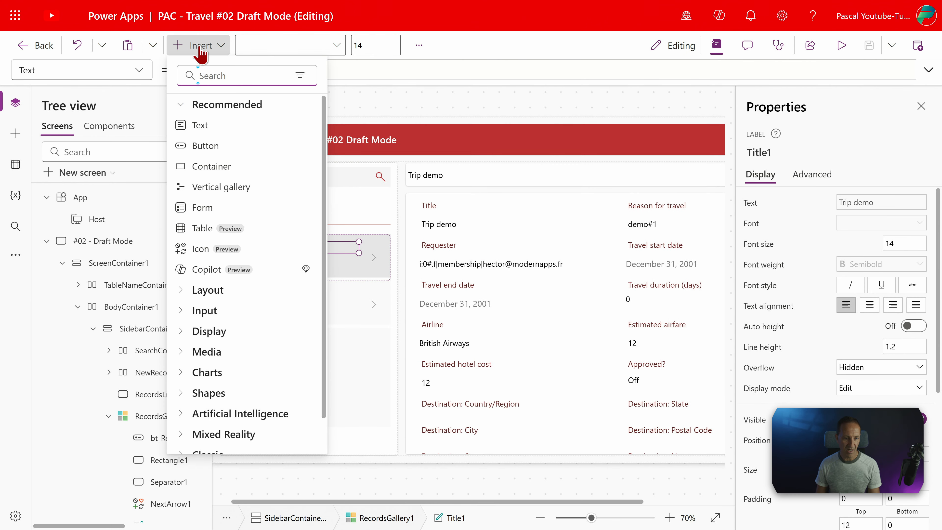
text(circ)
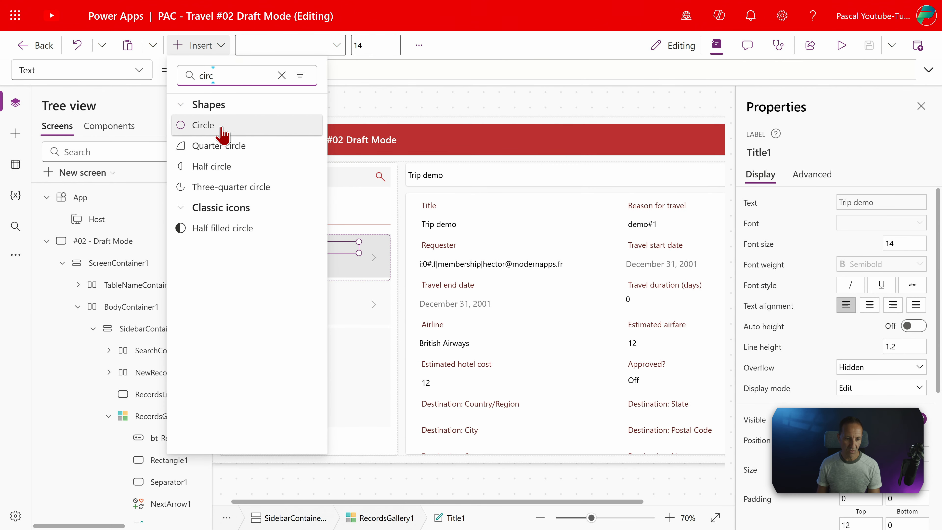
drag(222, 136, 384, 246)
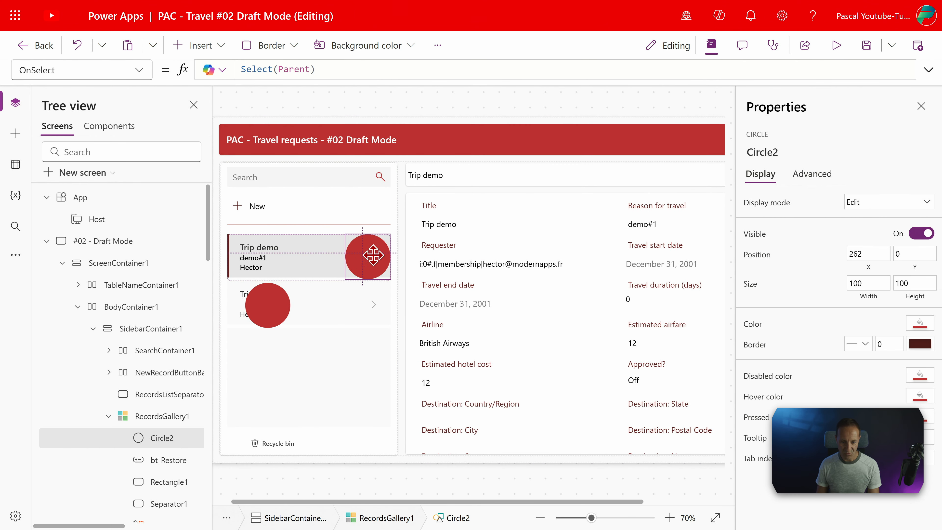
Shrink the gallery circle to 15 by 15 and position it at X 335, Y 12 in the item's upper-right corner
drag(345, 279, 382, 244)
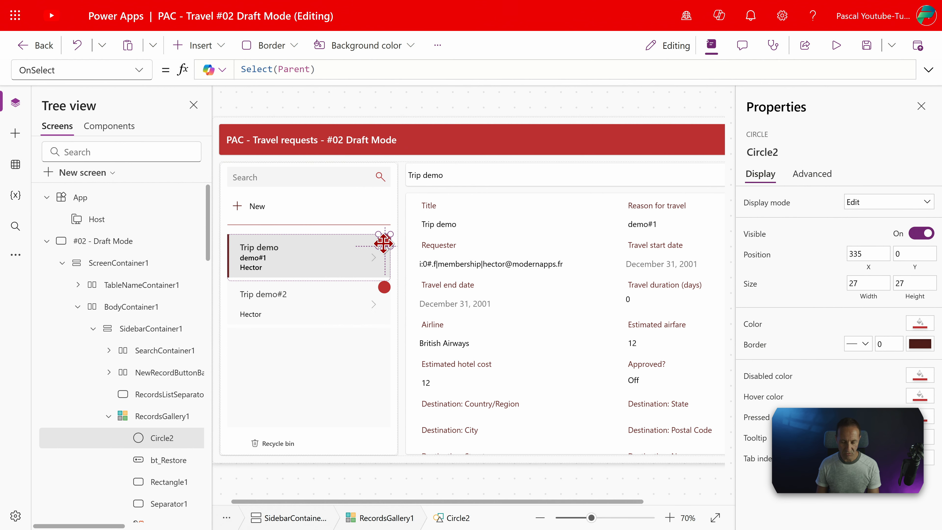
scroll(382, 243, up, 5)
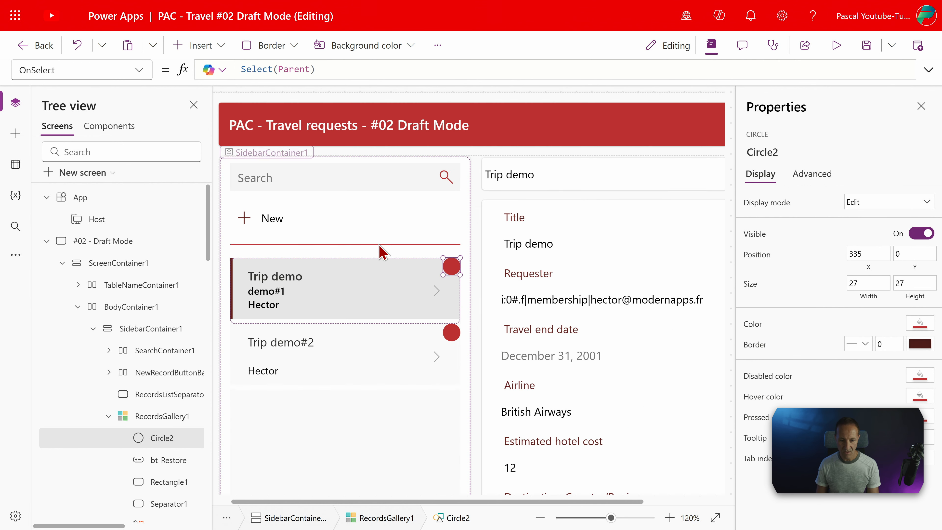
scroll(382, 253, up, 5)
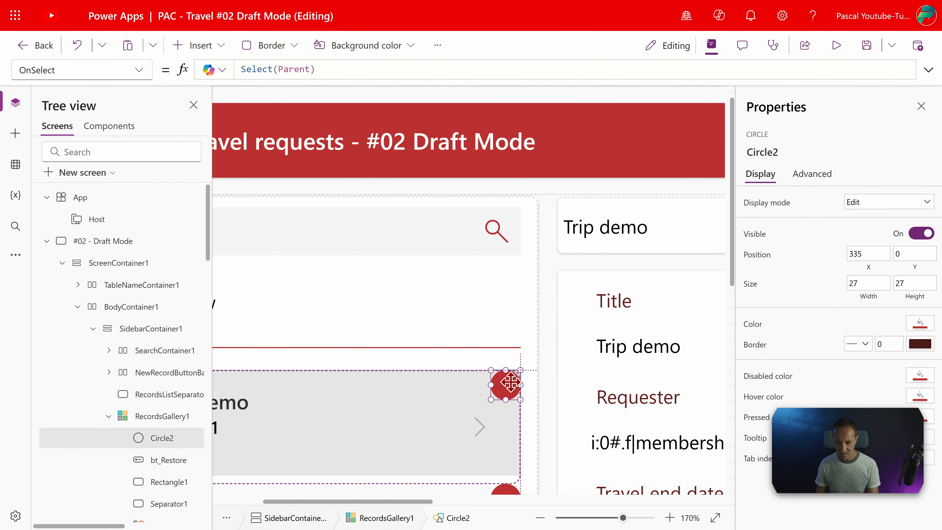
drag(511, 383, 506, 389)
Set the gallery circle's fill to the light green theme color, RGBA(166, 215, 153, 1)
click(920, 323)
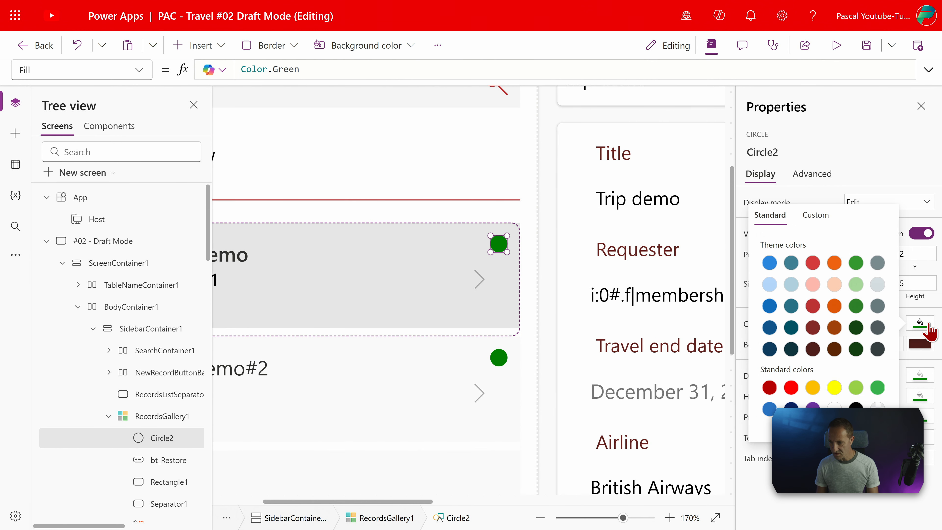
click(856, 285)
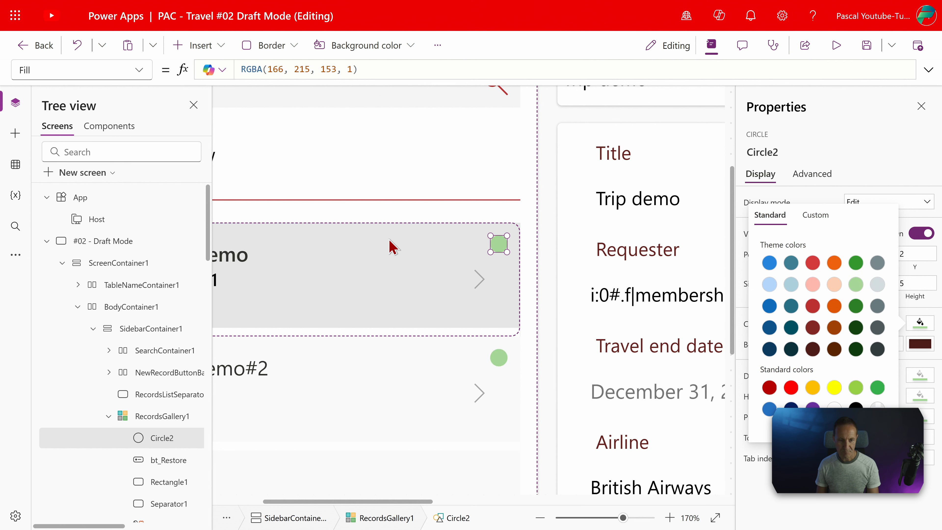
click(494, 242)
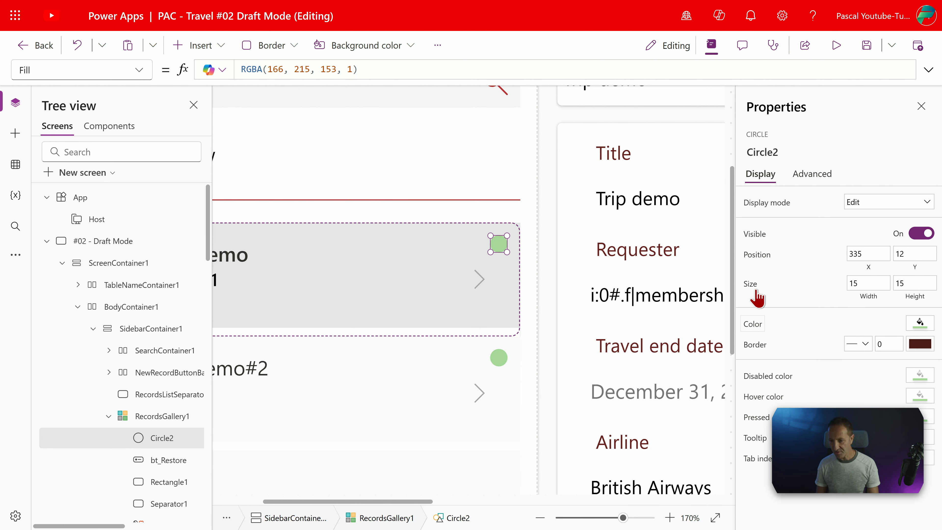
Set the gallery circle's Visible property to the formula ThisItem.tra_IsDaft
click(755, 239)
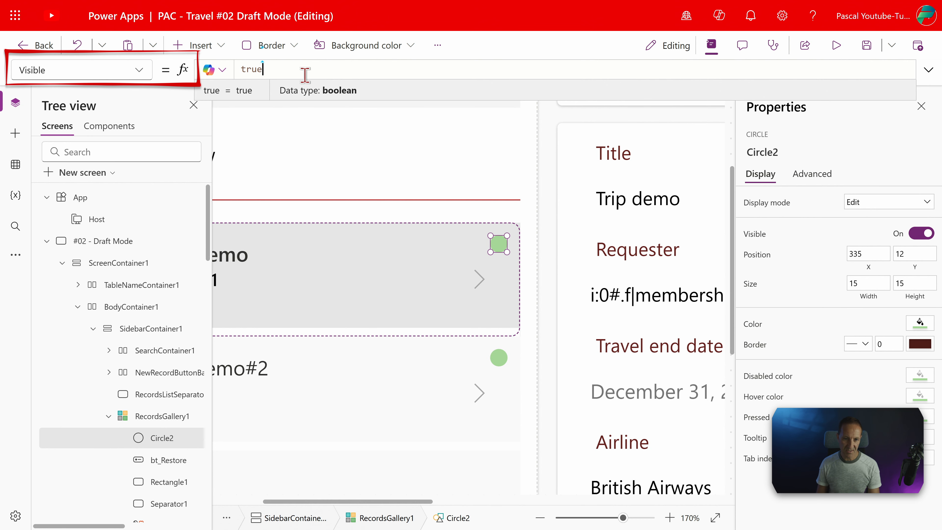
drag(302, 69, 202, 69)
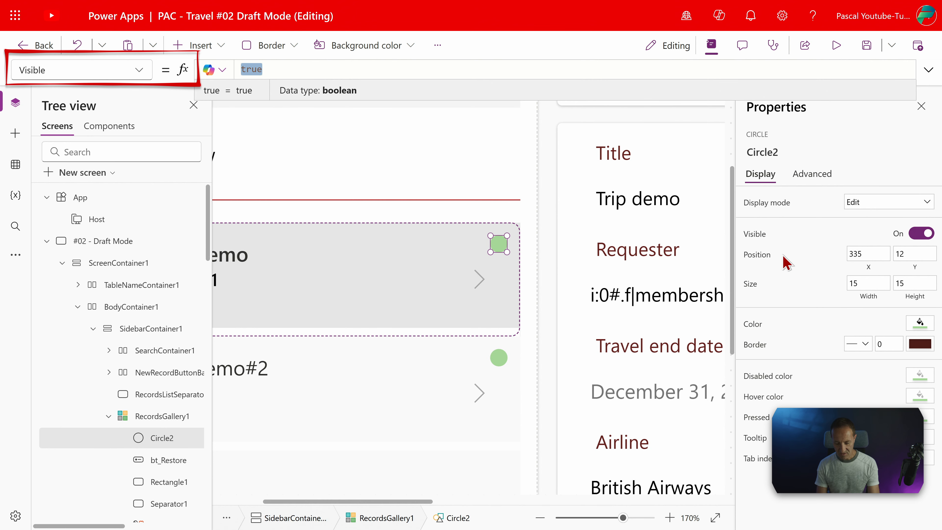
text(this)
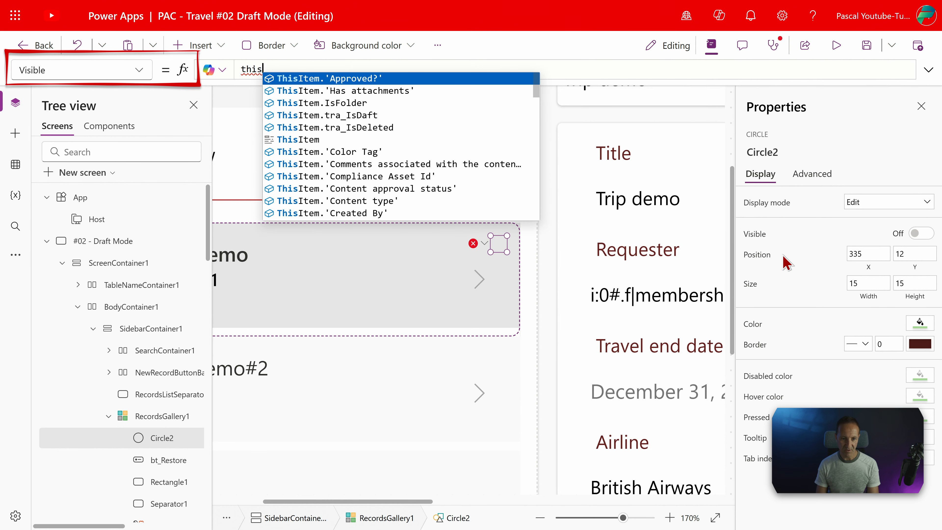
key(Down)
key(Down)
key(Down)
key(Down)
key(Up)
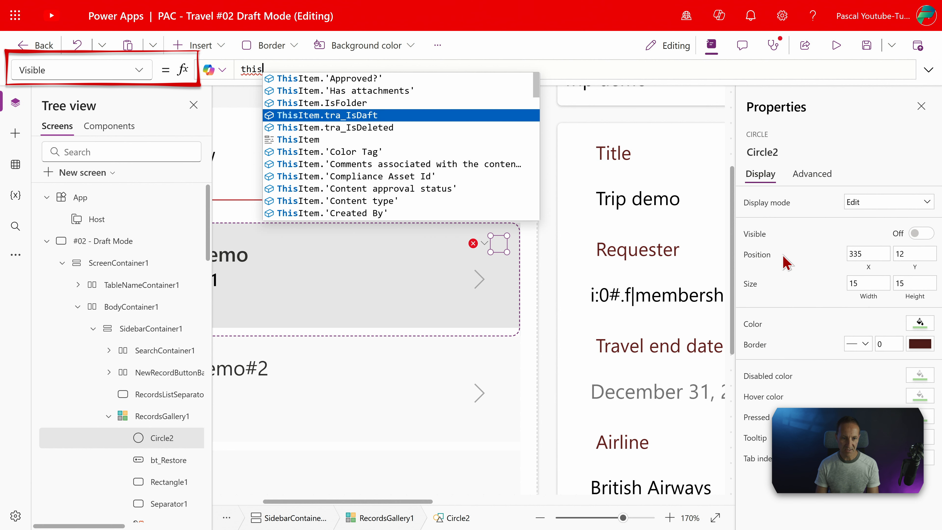
key(Tab)
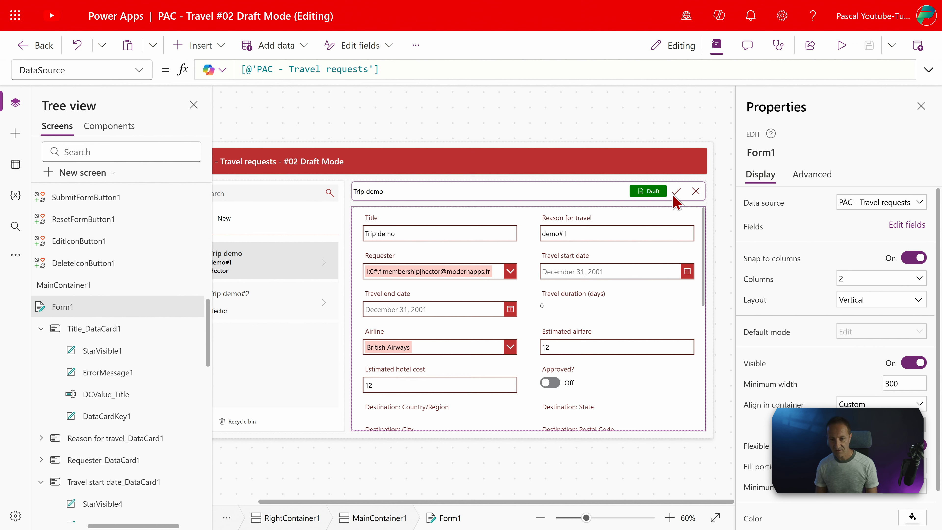
Rename the edit form Form1 as form_Travel
double_click(100, 313)
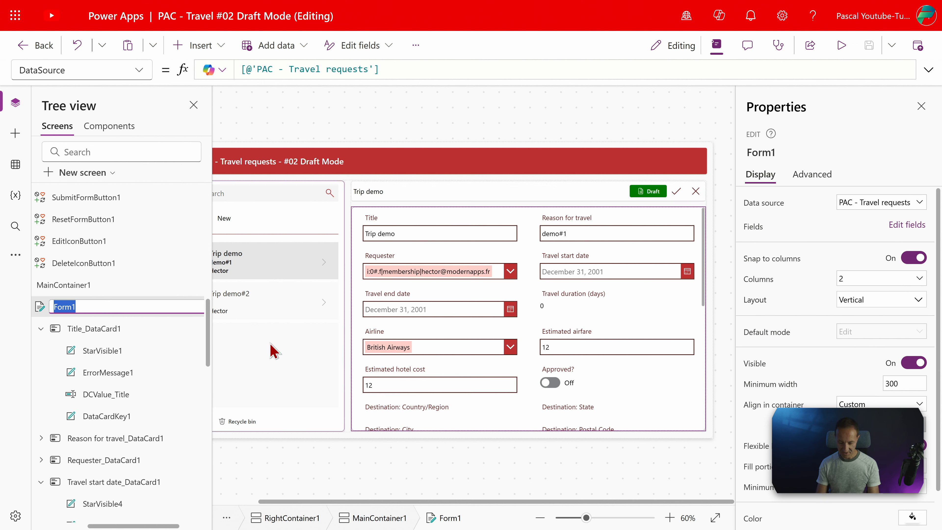
text(for)
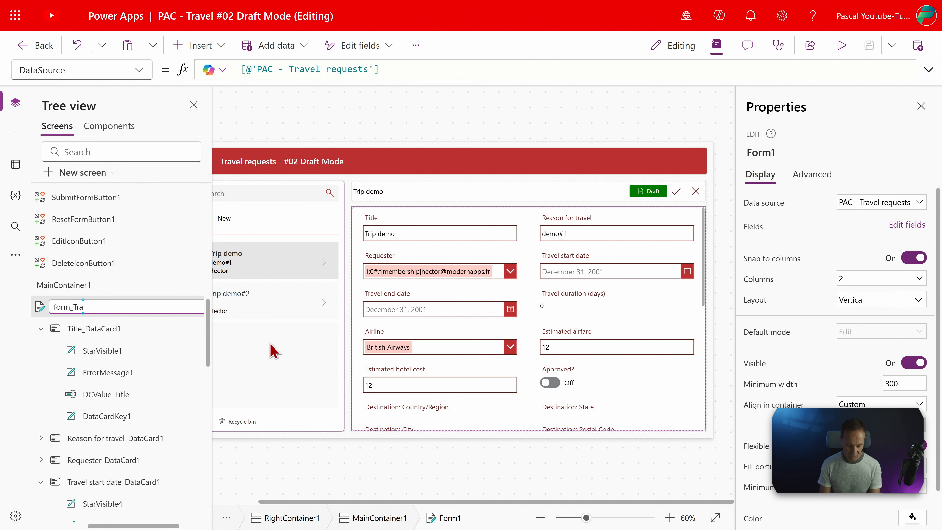
text(m_Travel)
key(Return)
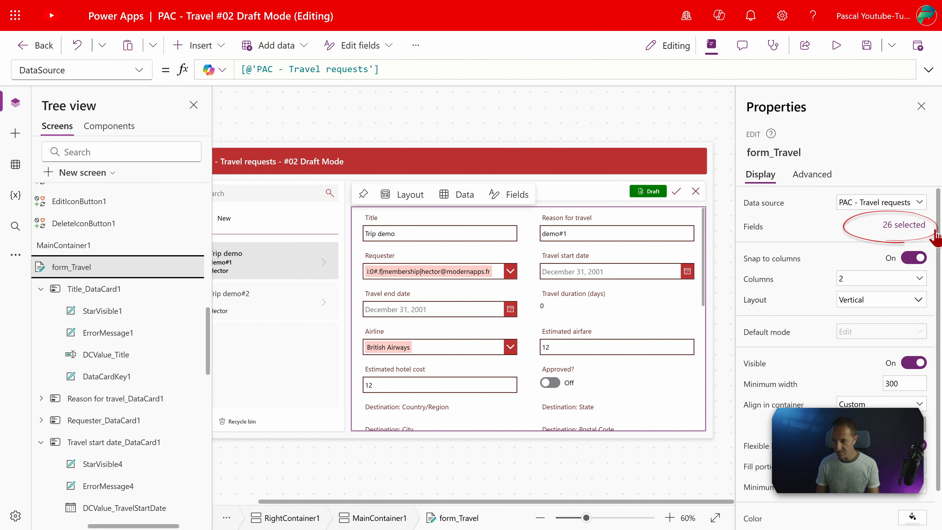
Add the tra_DaftDate and tra_IsDaft fields to form_Travel and close the field list
click(897, 227)
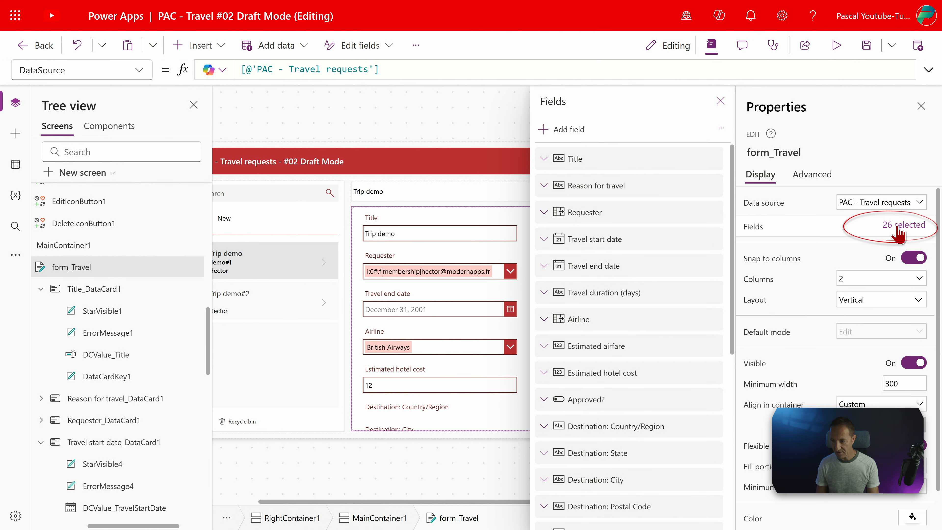
click(569, 130)
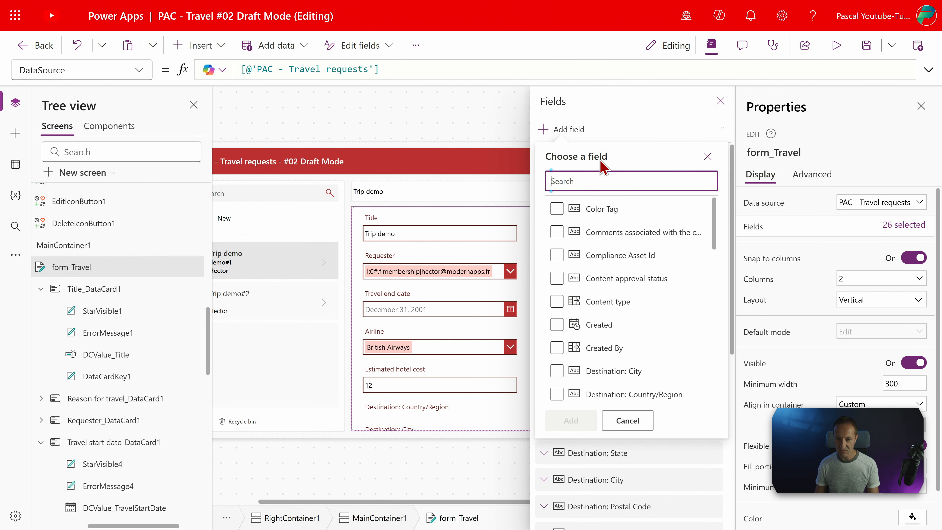
text(tra)
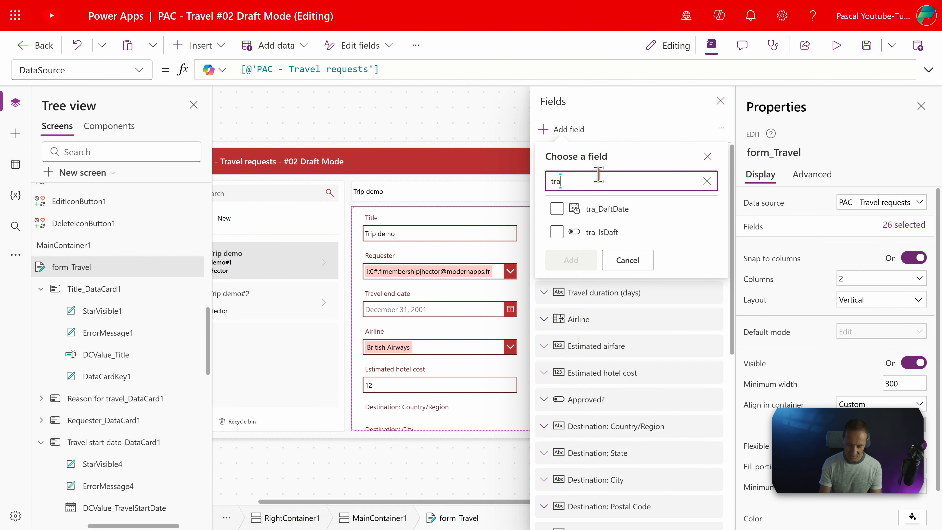
click(557, 208)
click(556, 232)
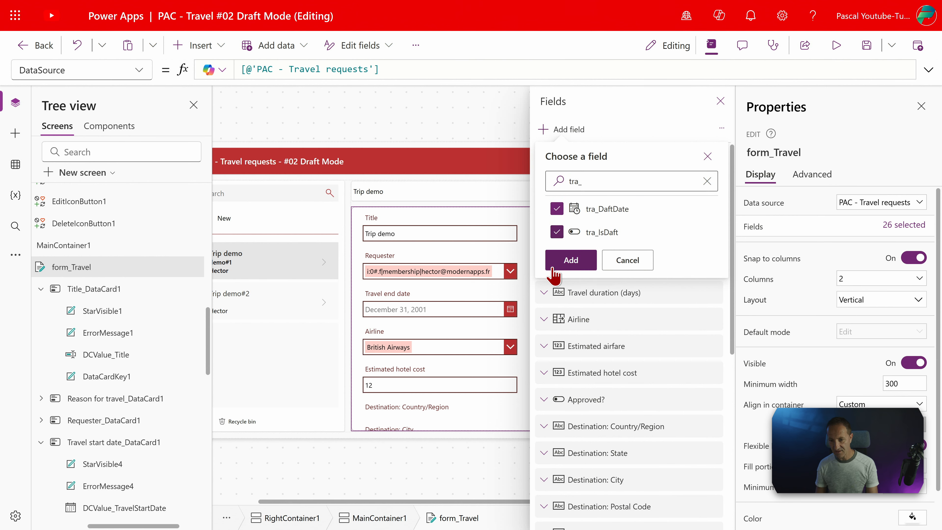
click(572, 260)
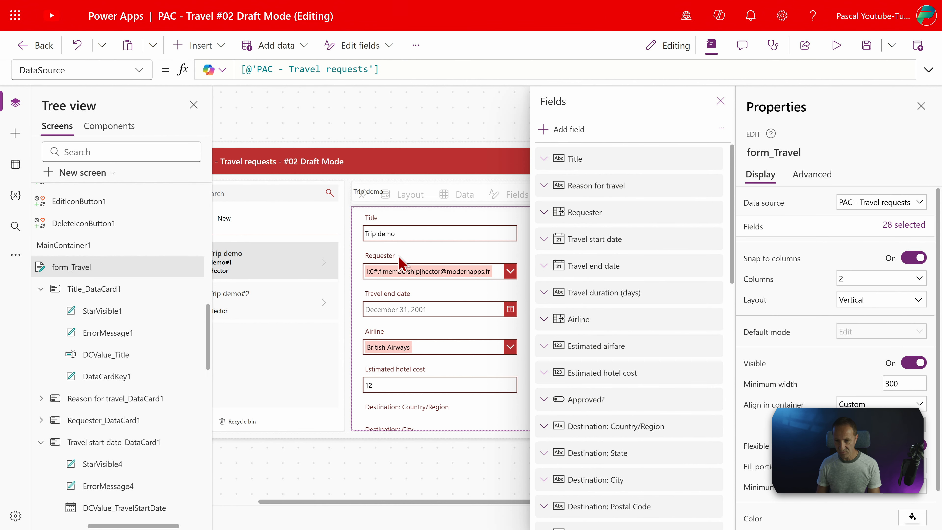
click(721, 101)
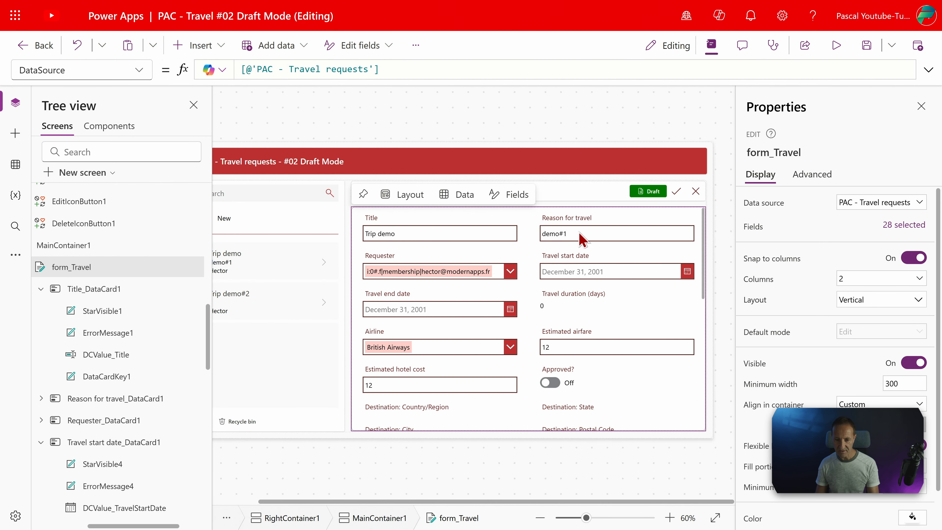
Select the new tra_IsDaft card at the end of form_Travel and unlock its properties for editing
scroll(489, 355, down, 3)
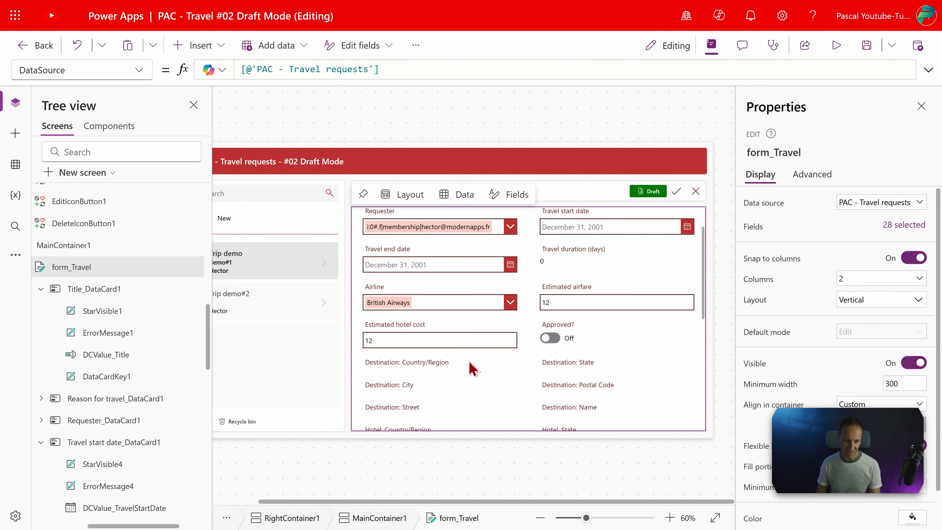
scroll(482, 366, down, 1)
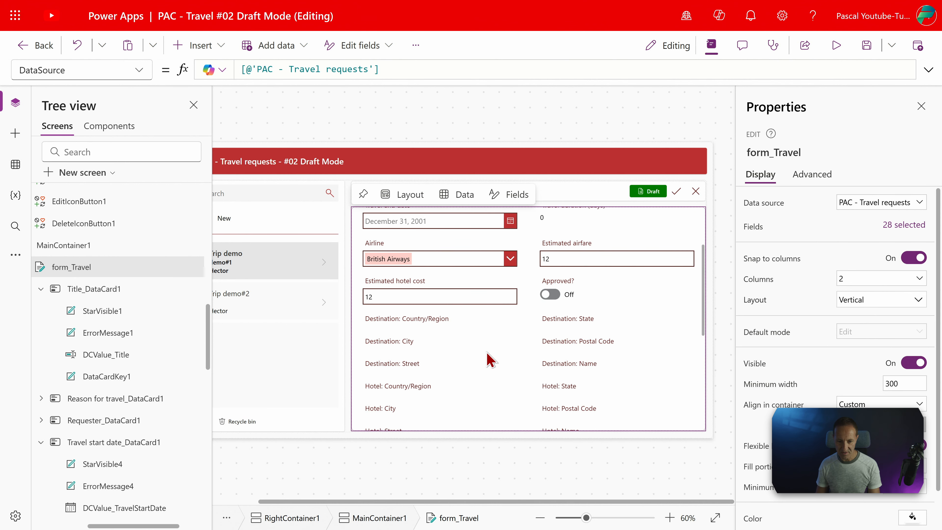
scroll(481, 347, up, 1)
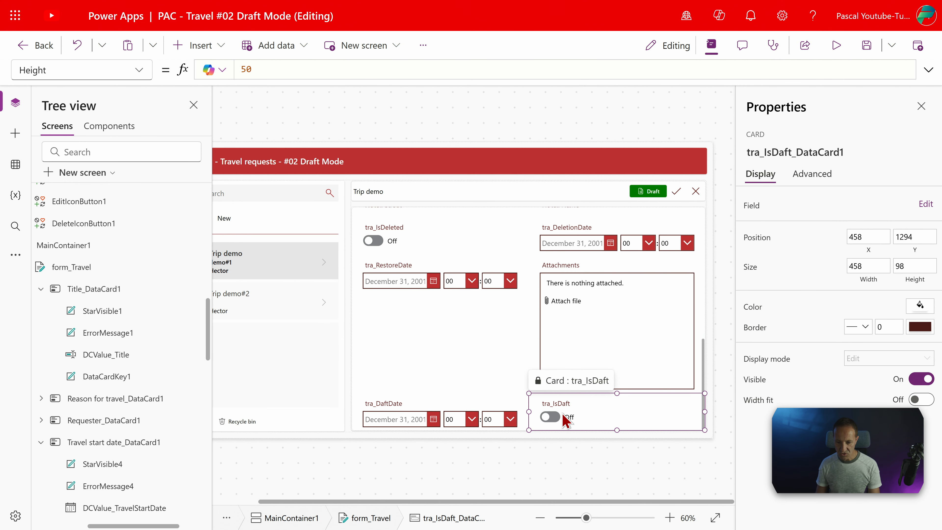
click(538, 423)
click(539, 414)
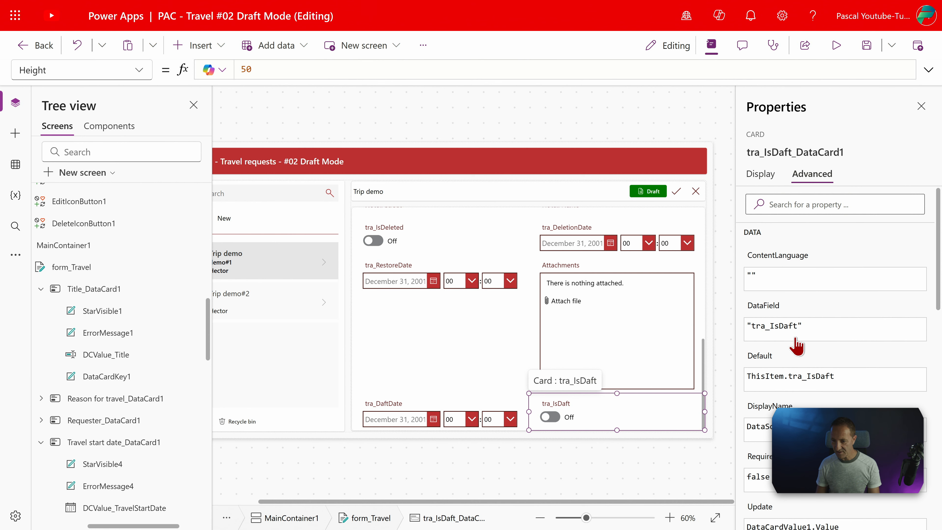
Set the Update property of the tra_IsDaft card to nf_IsDraftMode
scroll(796, 345, down, 1)
click(764, 486)
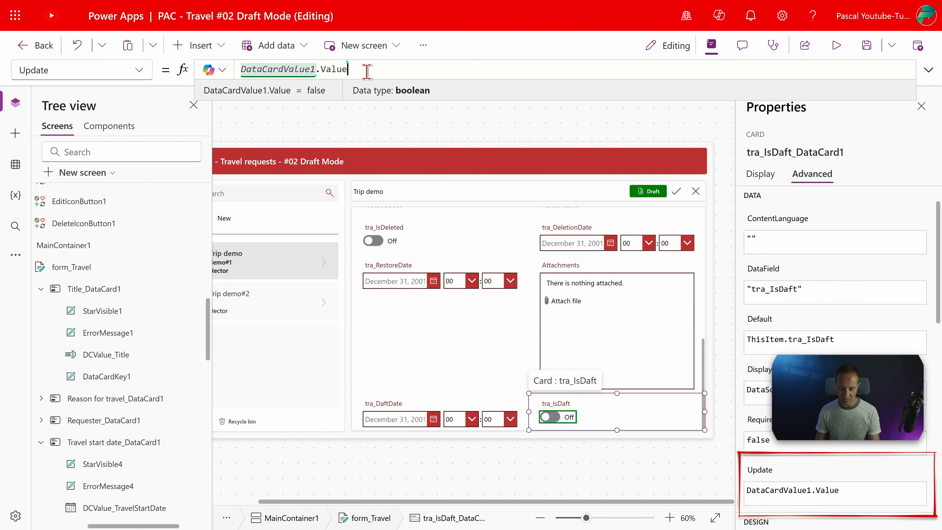
key(Delete)
text(nf_)
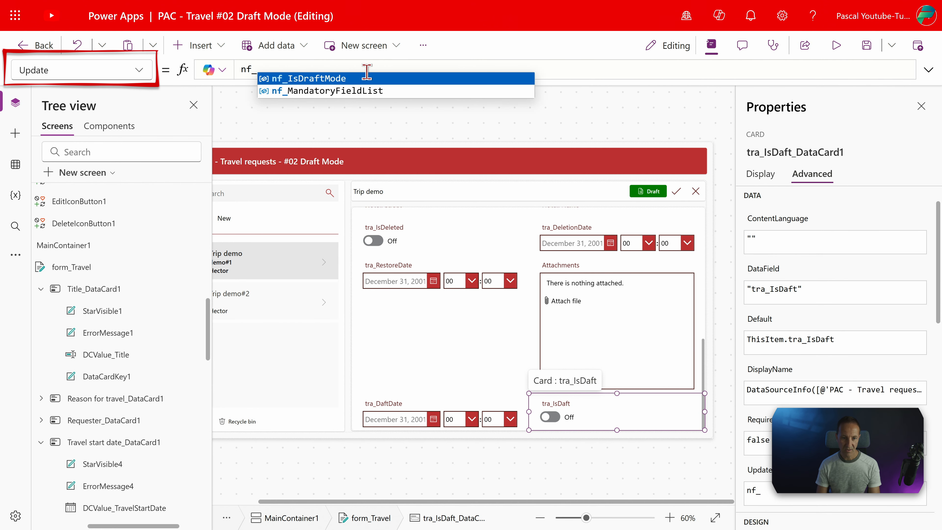
key(Tab)
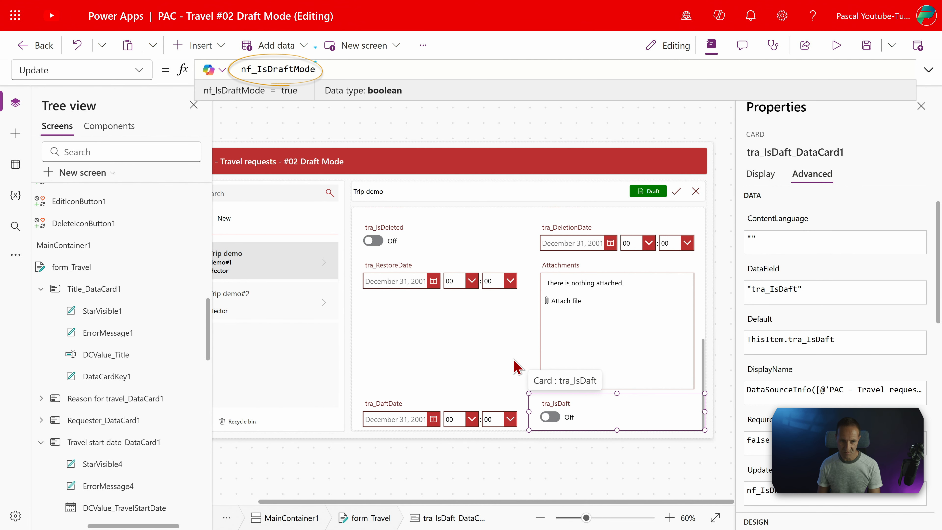
Select the tra_DaftDate card in the form and replace its Update formula with Now()
scroll(148, 385, down, 4)
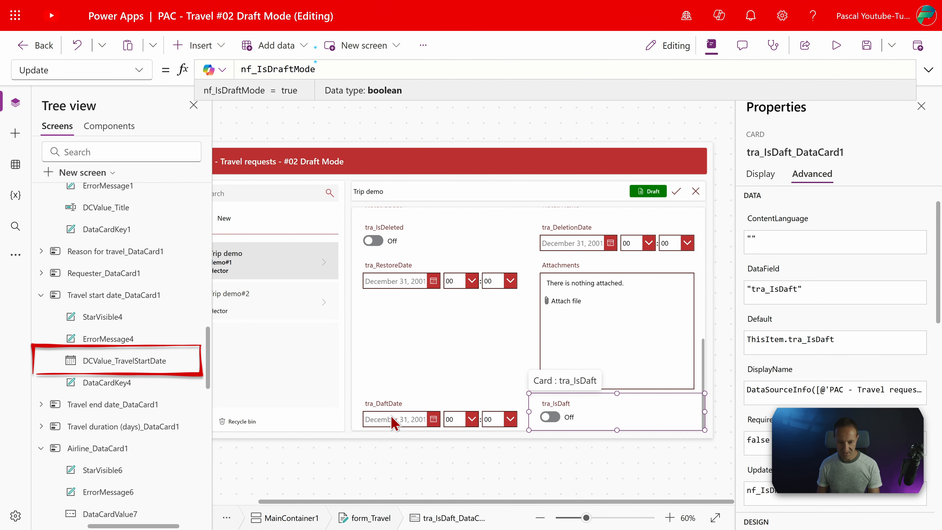
click(394, 423)
click(768, 336)
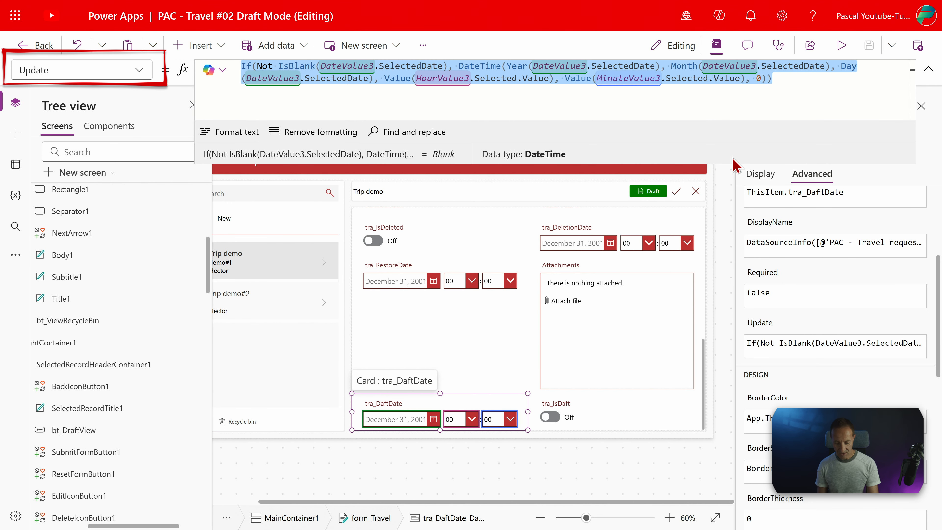
text(now)
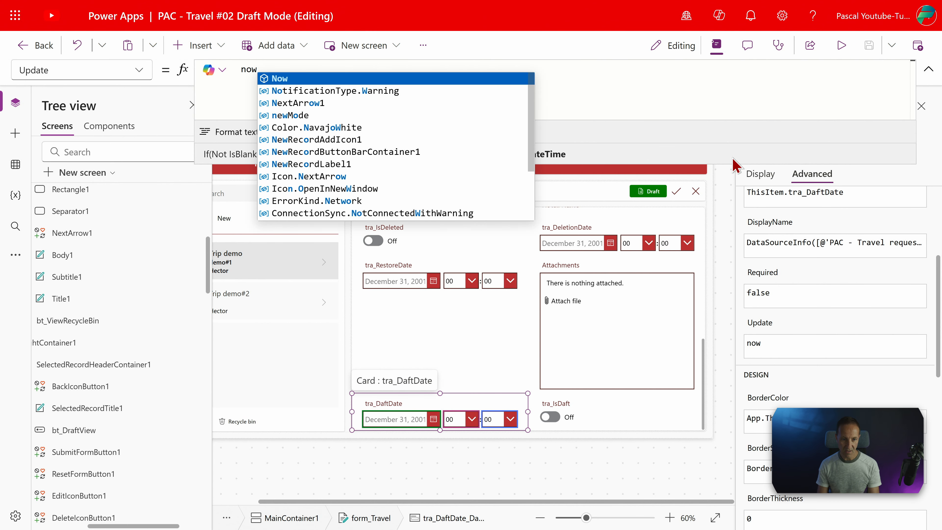
text(())
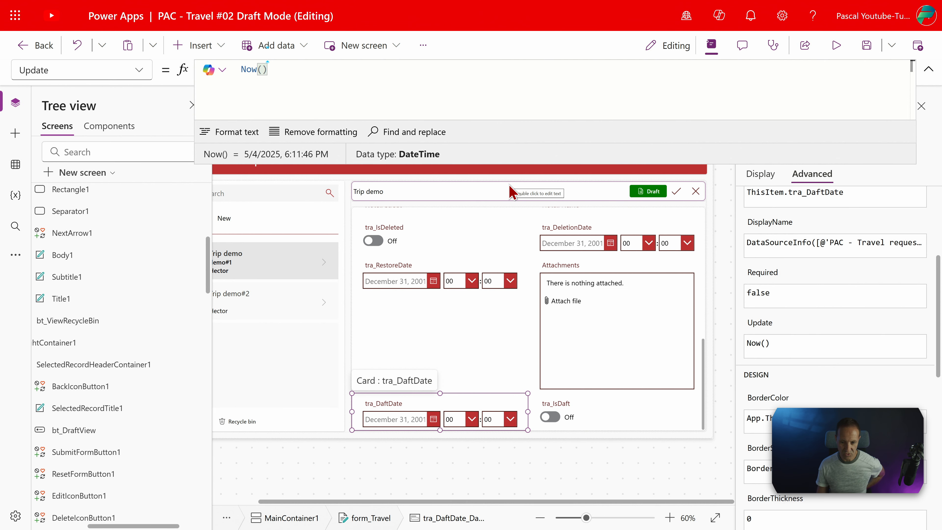
Preview the app and start a new travel request
click(837, 45)
scroll(377, 411, up, 4)
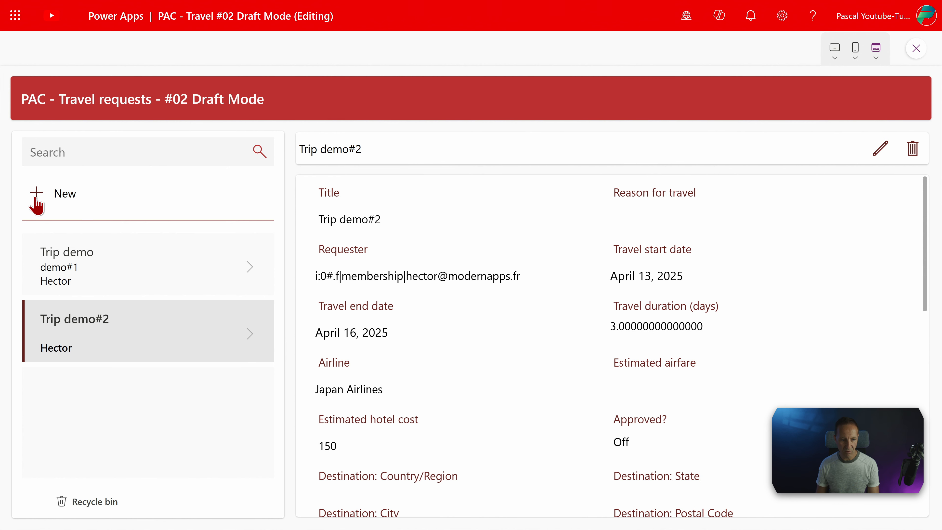
click(37, 205)
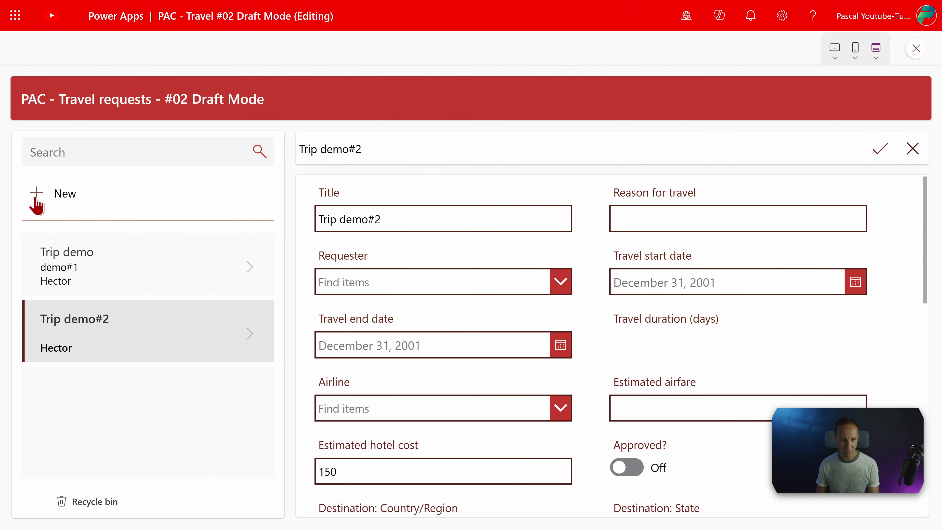
Title the new request "Trip to Marseille" and choose the second person offered as requester
click(345, 220)
text(Trip to Marseille)
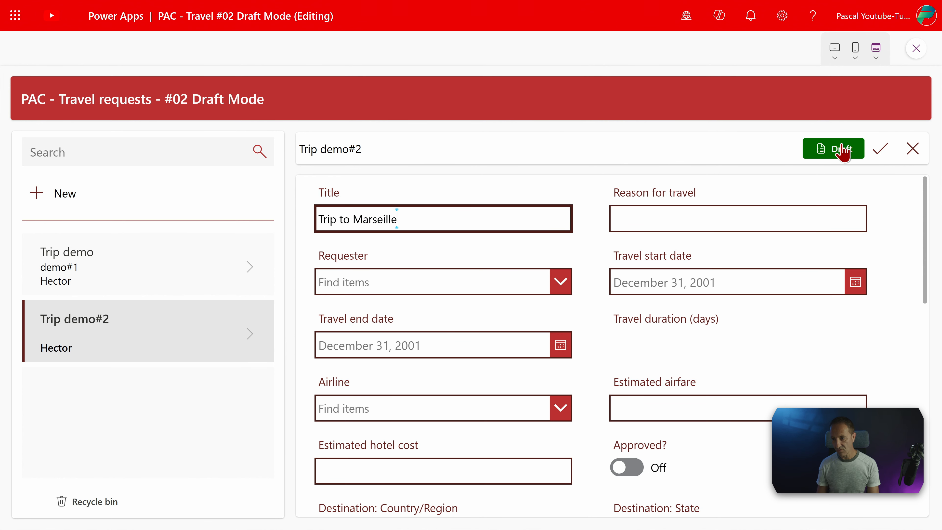
click(558, 282)
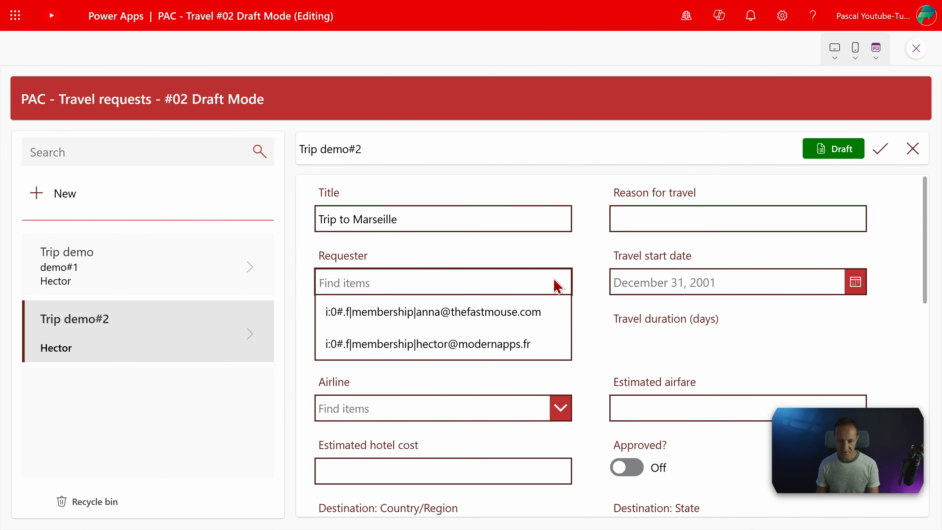
click(552, 327)
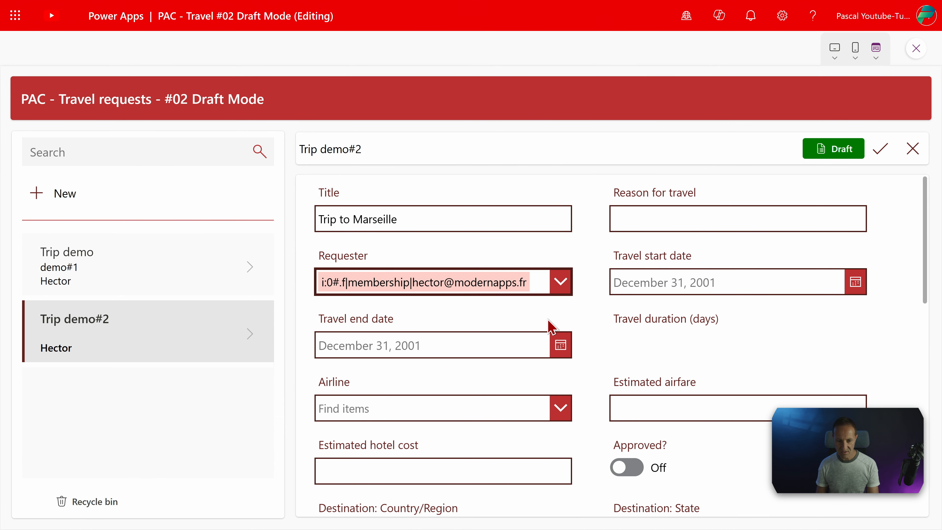
Set the travel end date to May 4, 2025 and the travel start date to May 6, 2025
scroll(553, 319, down, 2)
click(563, 276)
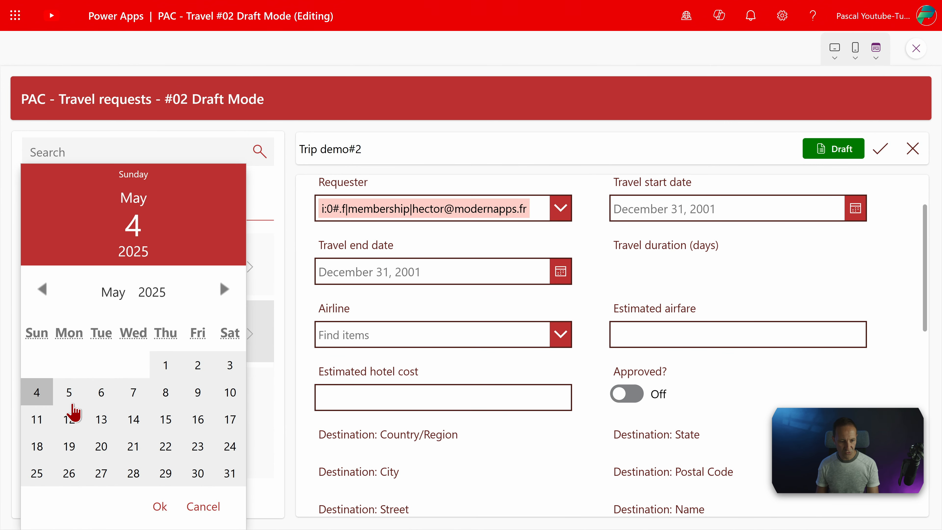
click(160, 507)
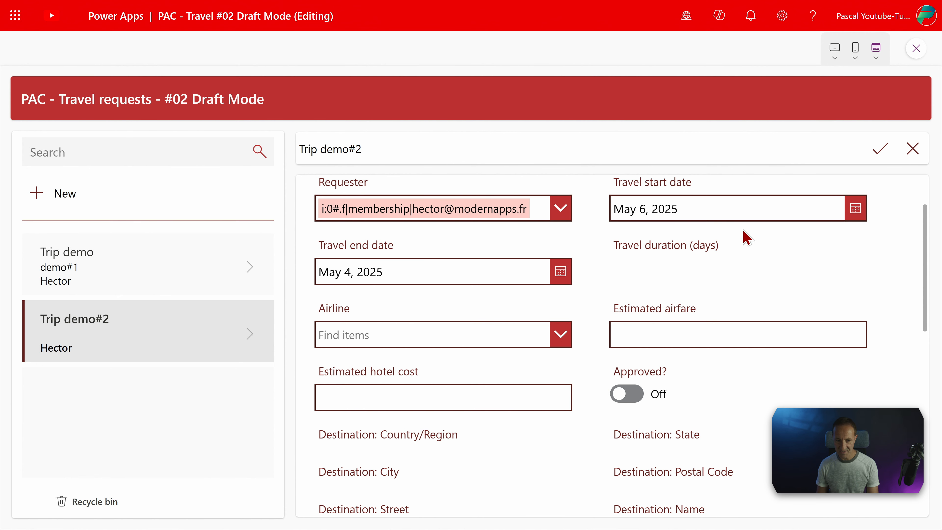
Clear the travel end date and save the request with the remaining fields left blank
scroll(747, 238, up, 2)
drag(385, 345, 302, 359)
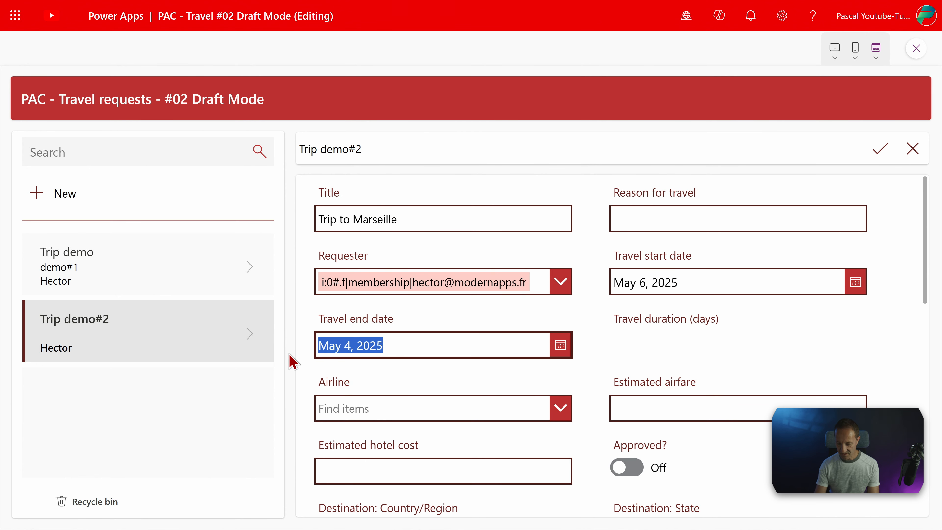
key(BackSpace)
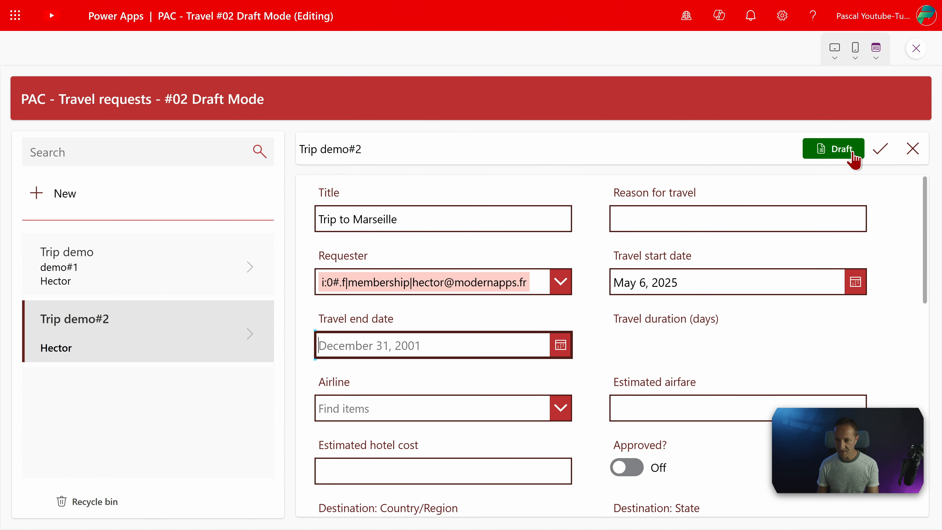
key(Tab)
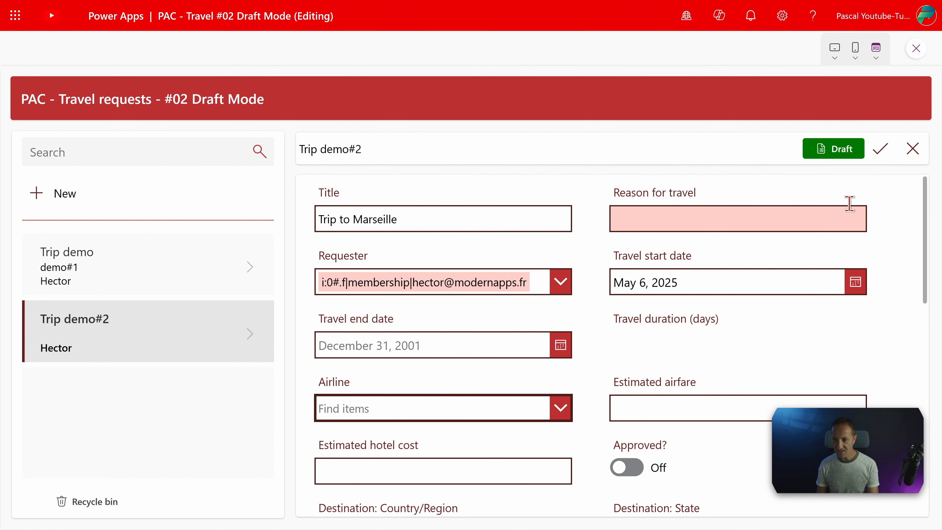
click(881, 150)
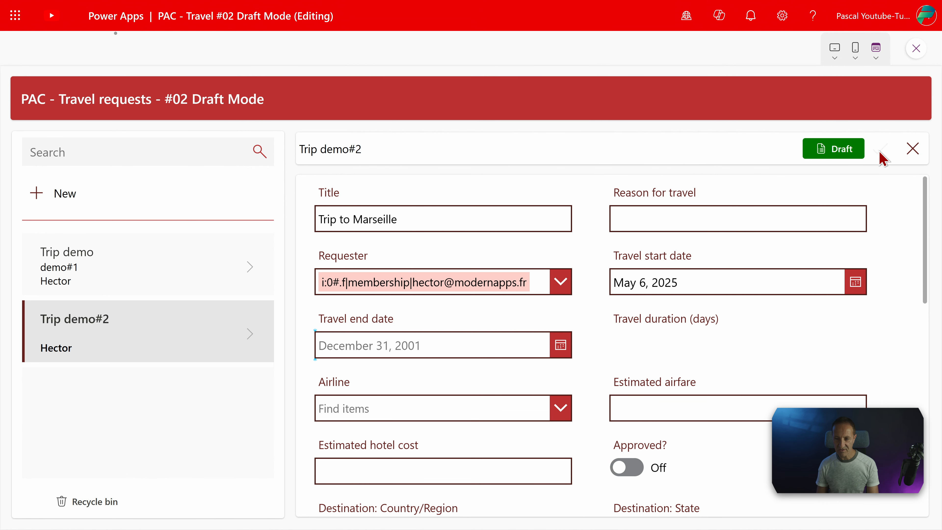
Review the saved Trip to Marseille request, switching to the SharePoint list PAC - Travel requests to check its tra_IsDaft and tra_DaftDate columns
drag(331, 219, 402, 220)
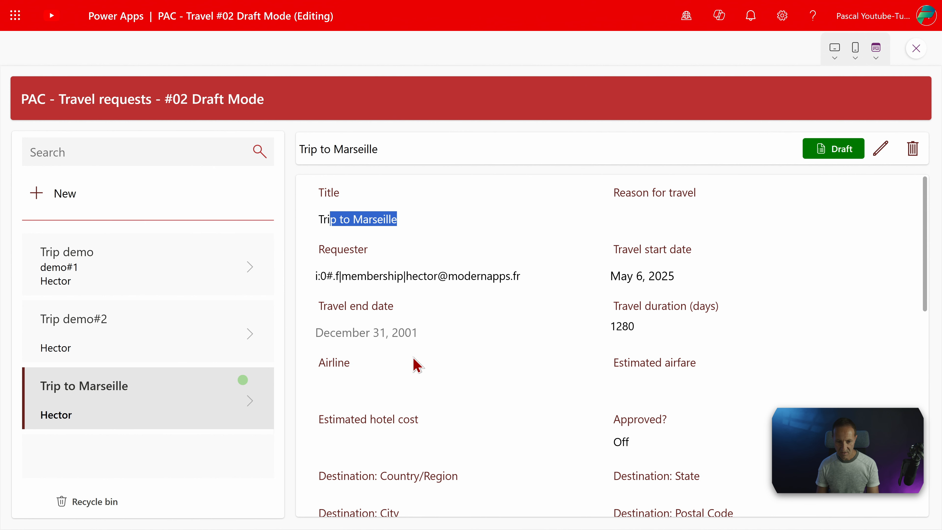
drag(419, 310, 372, 309)
click(391, 330)
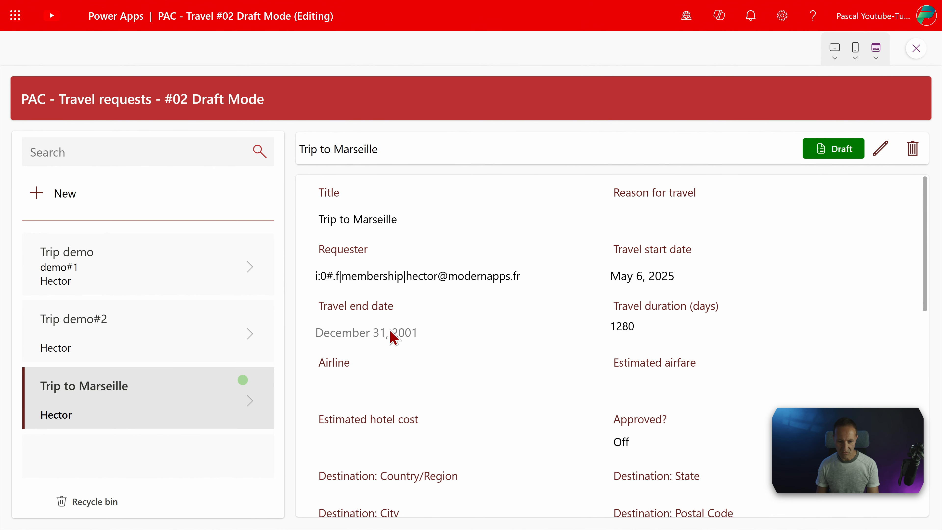
scroll(505, 336, down, 1)
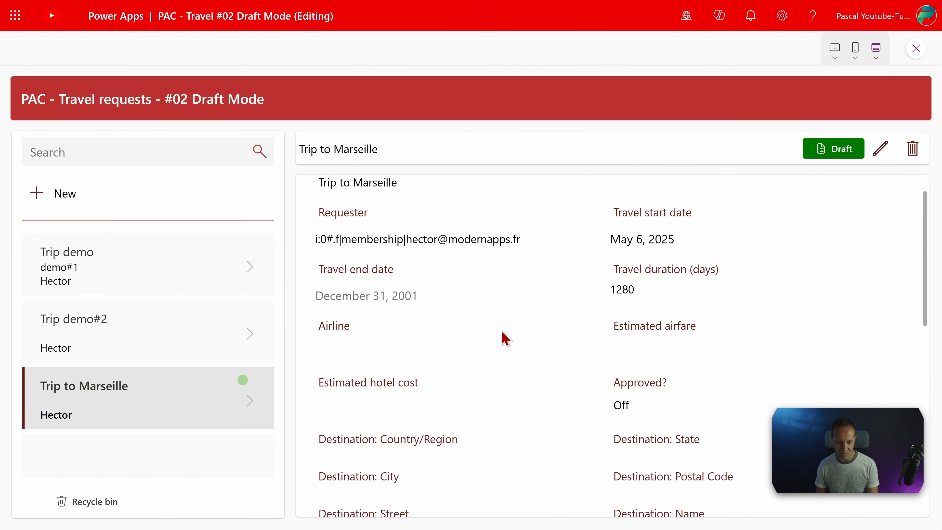
scroll(504, 337, up, 1)
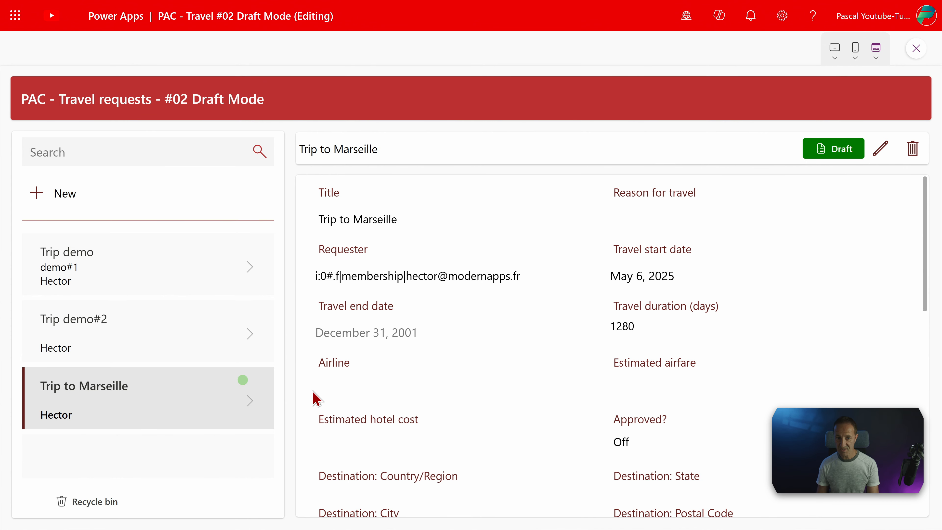
key(ctrl+Tab)
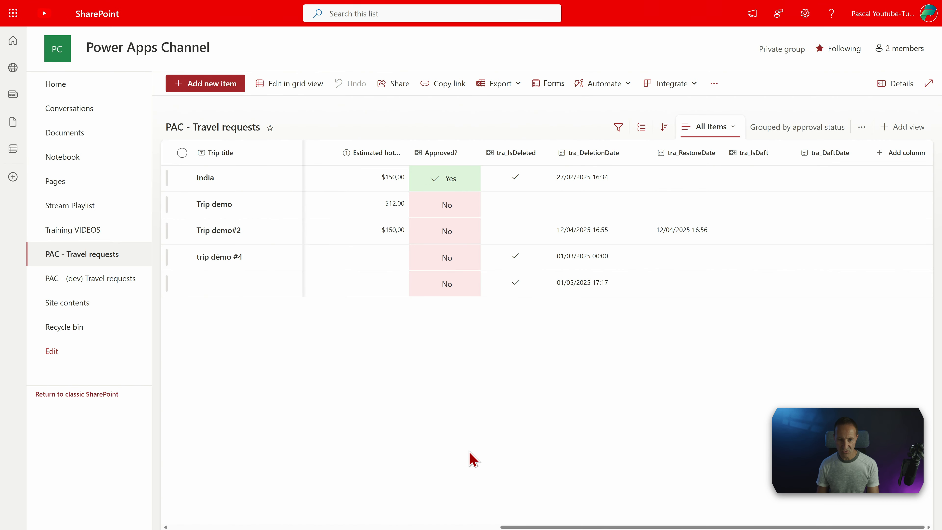
drag(702, 515, 893, 520)
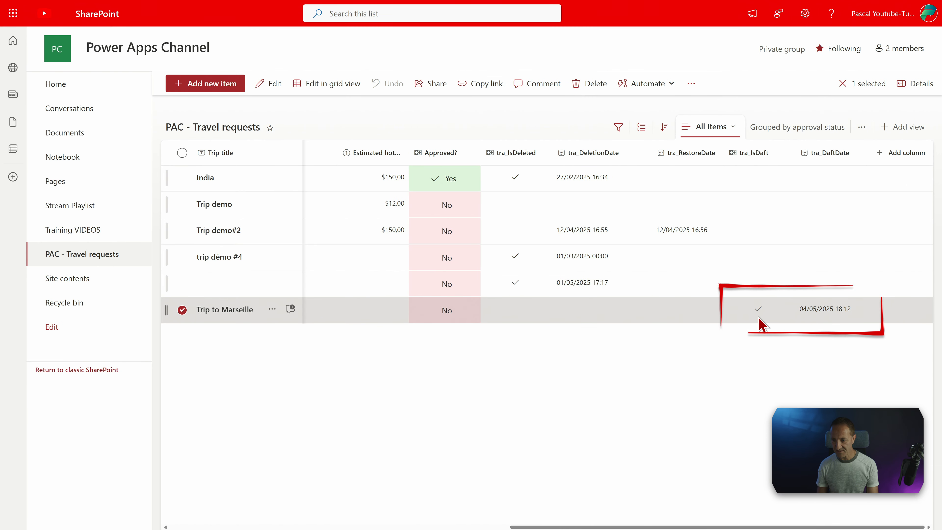